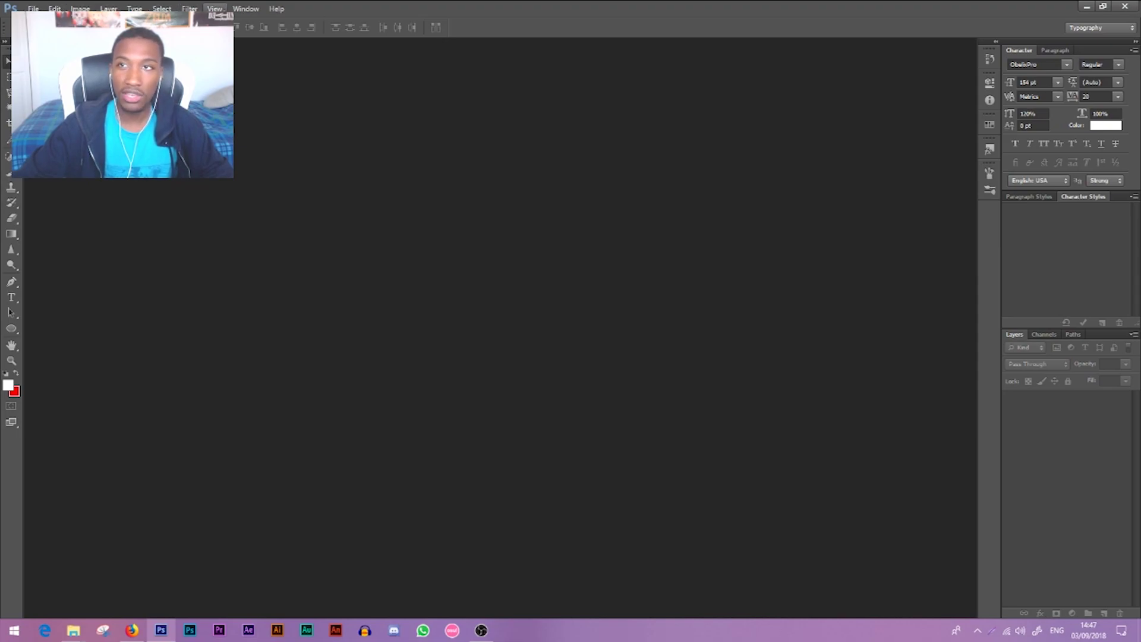
# Filter the 'zero two' Google Images results to Color: Transparent
pyautogui.click(190, 9)
pyautogui.click(281, 137)
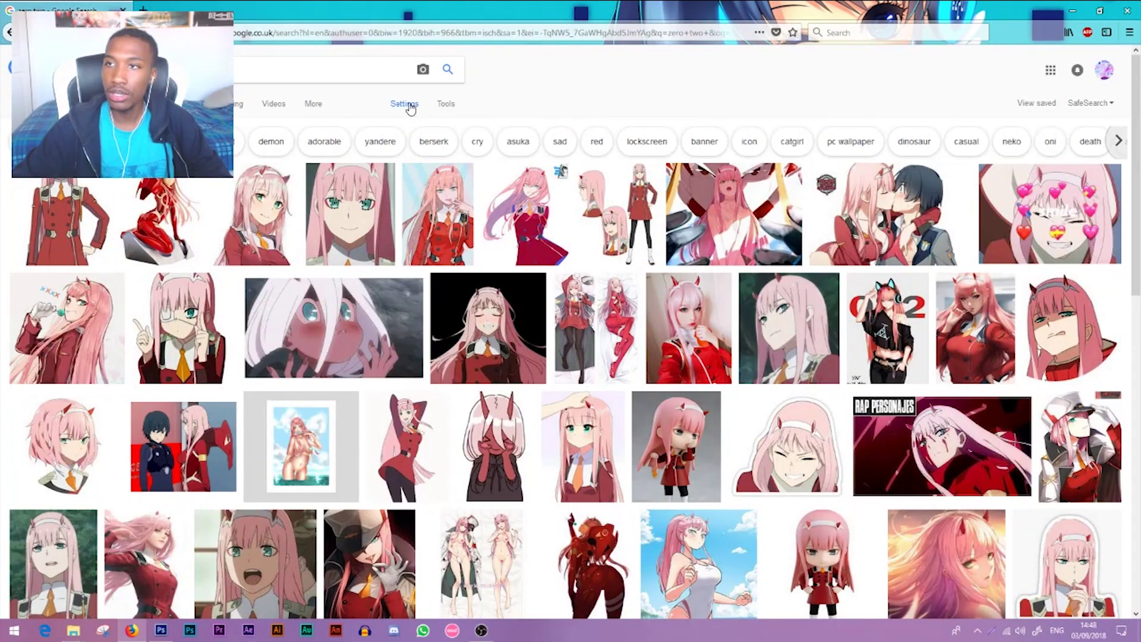
pyautogui.click(445, 103)
pyautogui.click(214, 126)
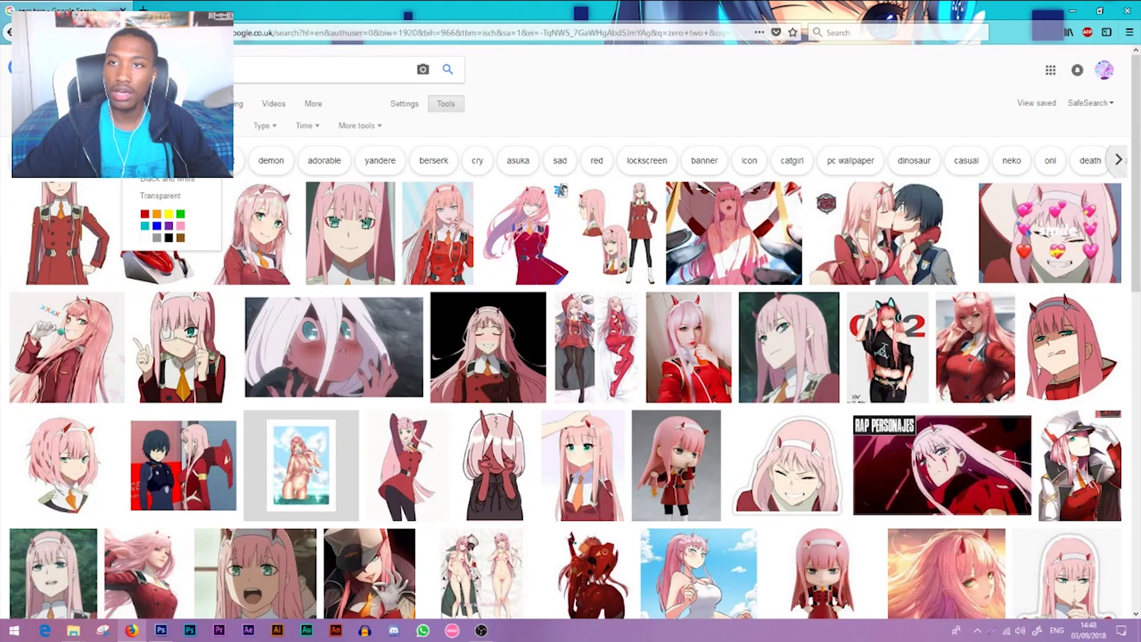
pyautogui.click(171, 198)
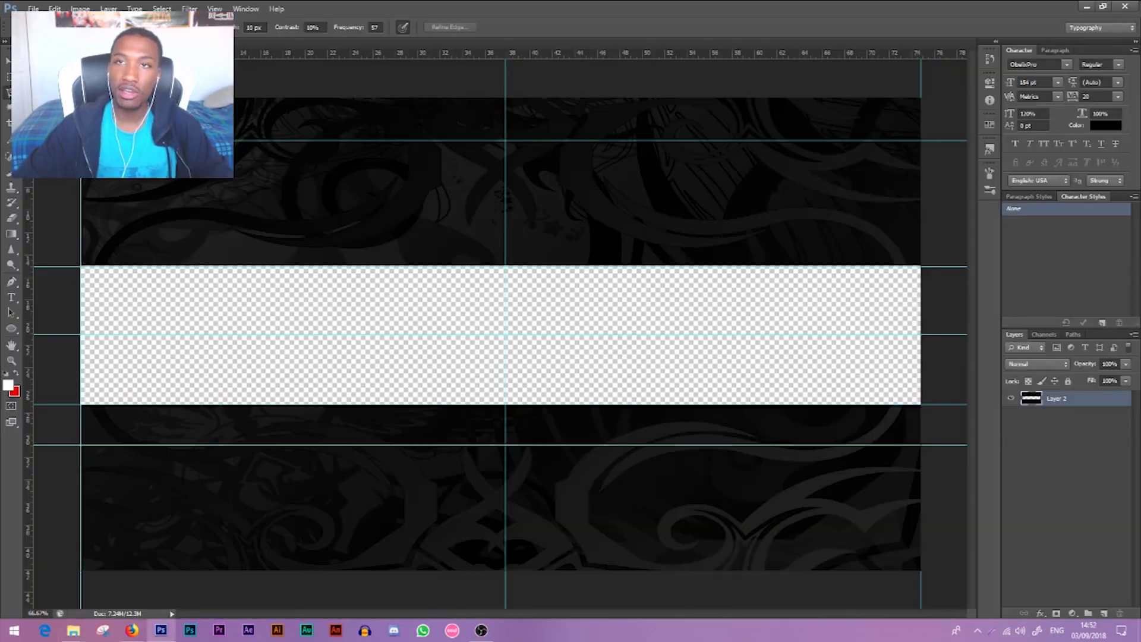
pyautogui.press('v')
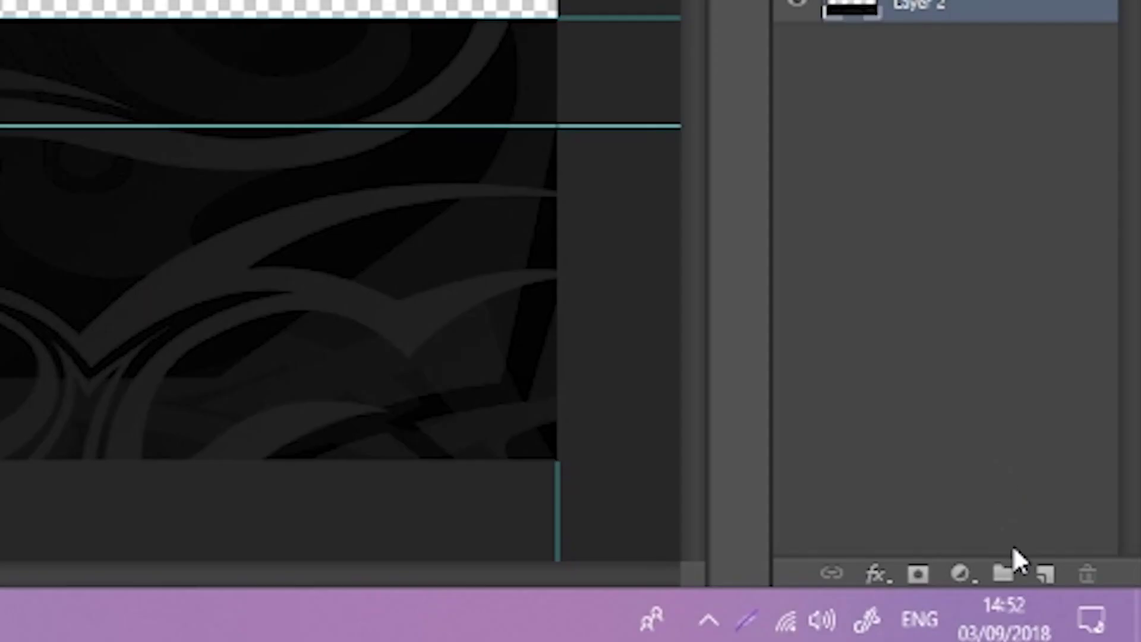
# Add a new layer, place two Zero Two renders and the neon city image, and hide the city layer
pyautogui.click(1104, 613)
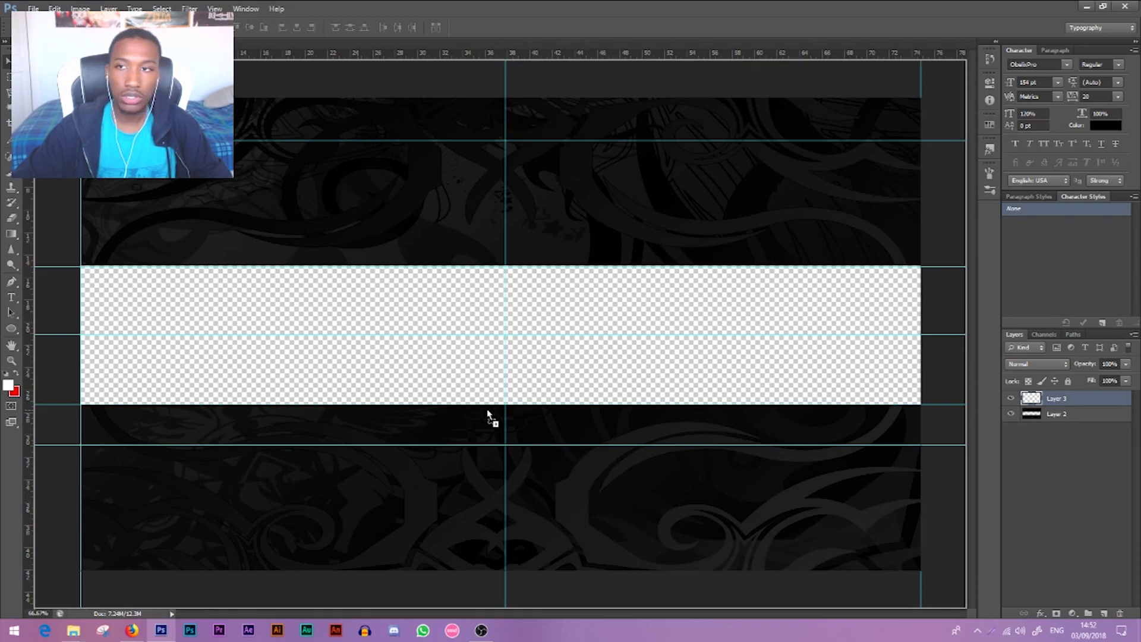
pyautogui.moveTo(492, 415); pyautogui.dragTo(502, 333)
pyautogui.press('Return')
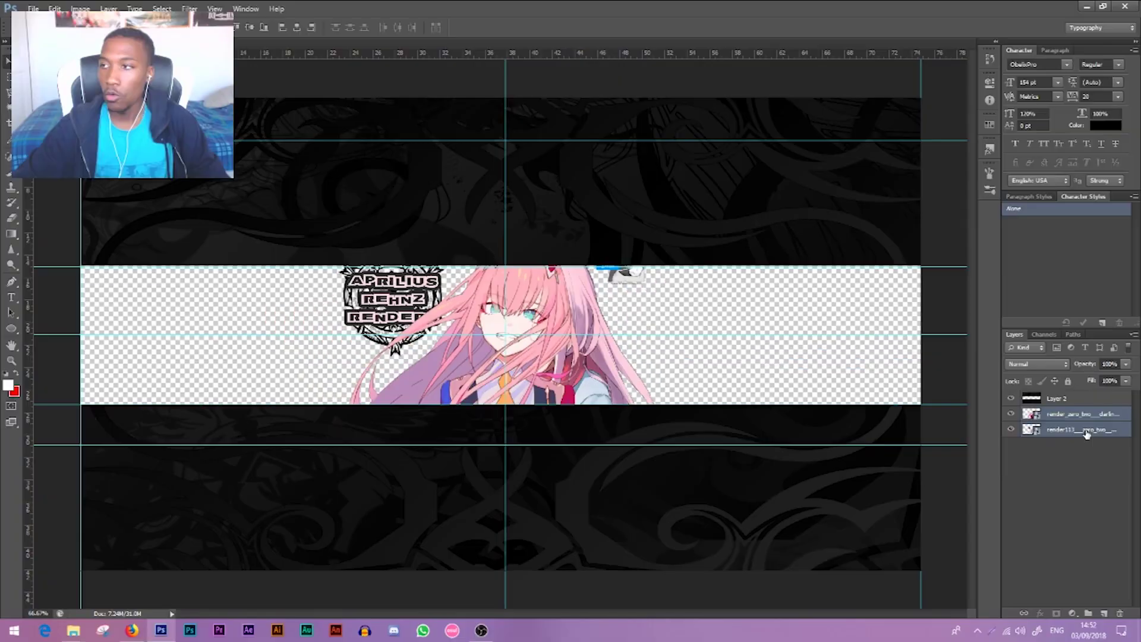
pyautogui.click(1006, 443)
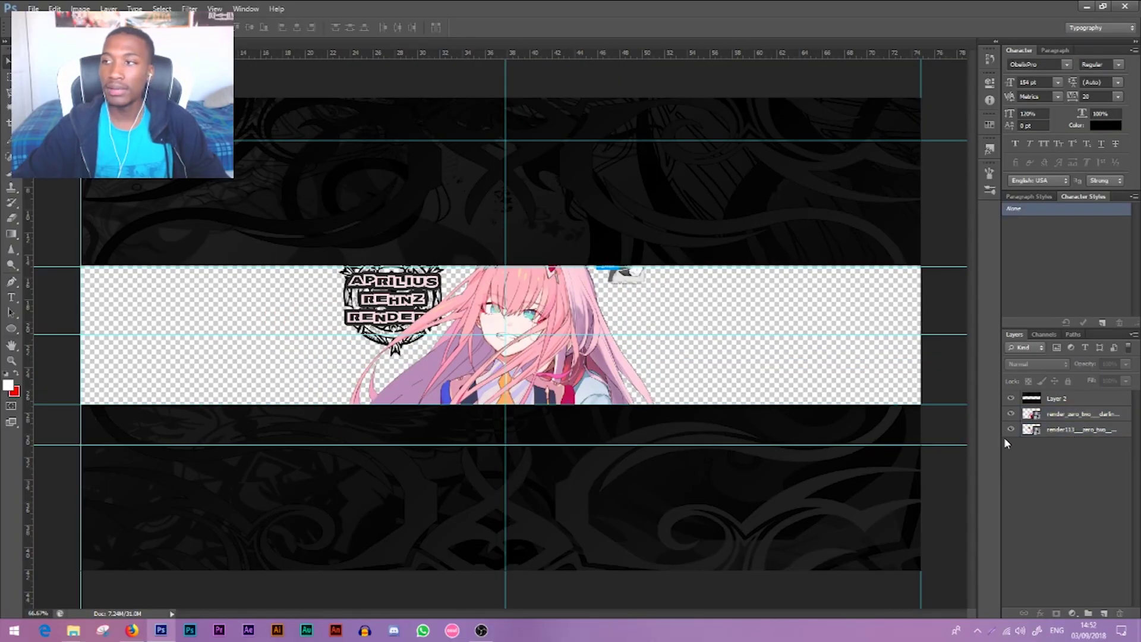
pyautogui.click(1058, 419)
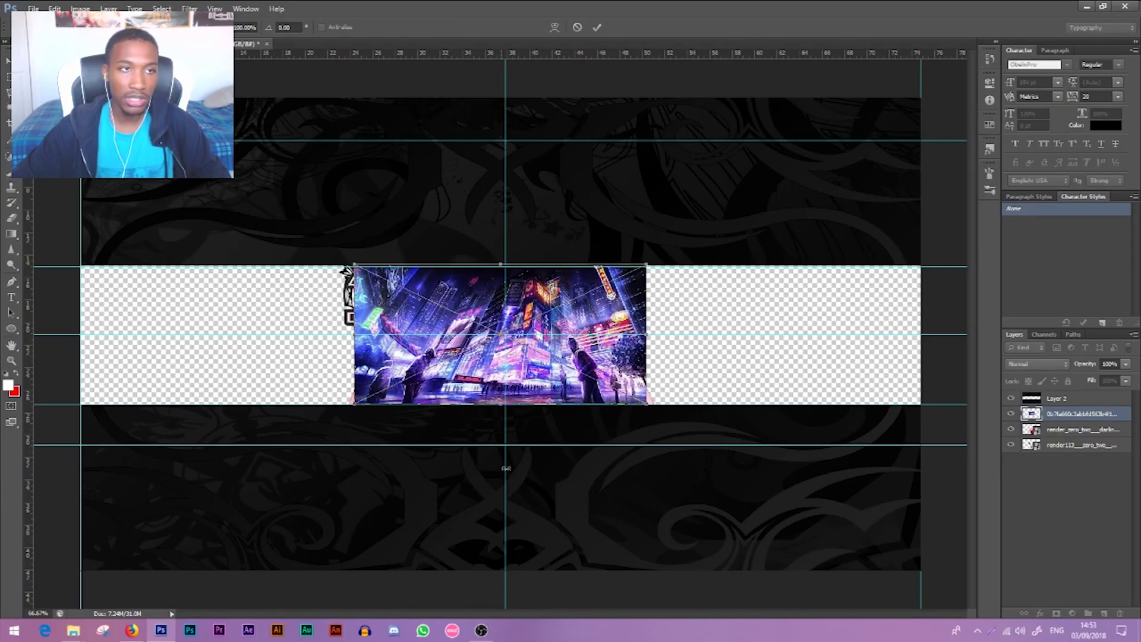
pyautogui.press('Return')
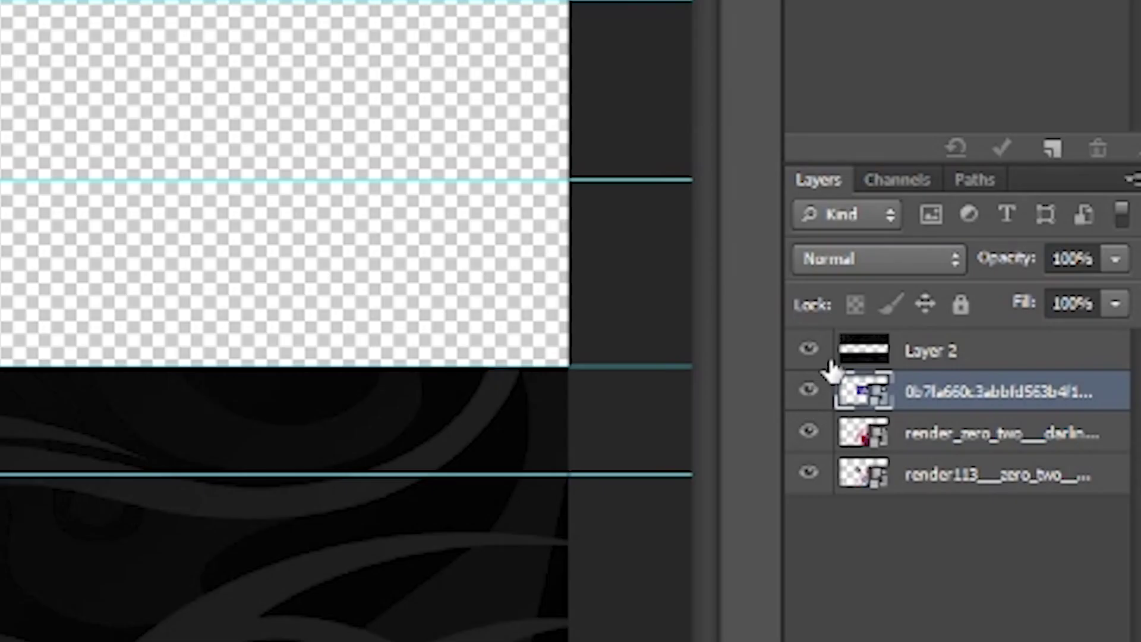
pyautogui.click(812, 393)
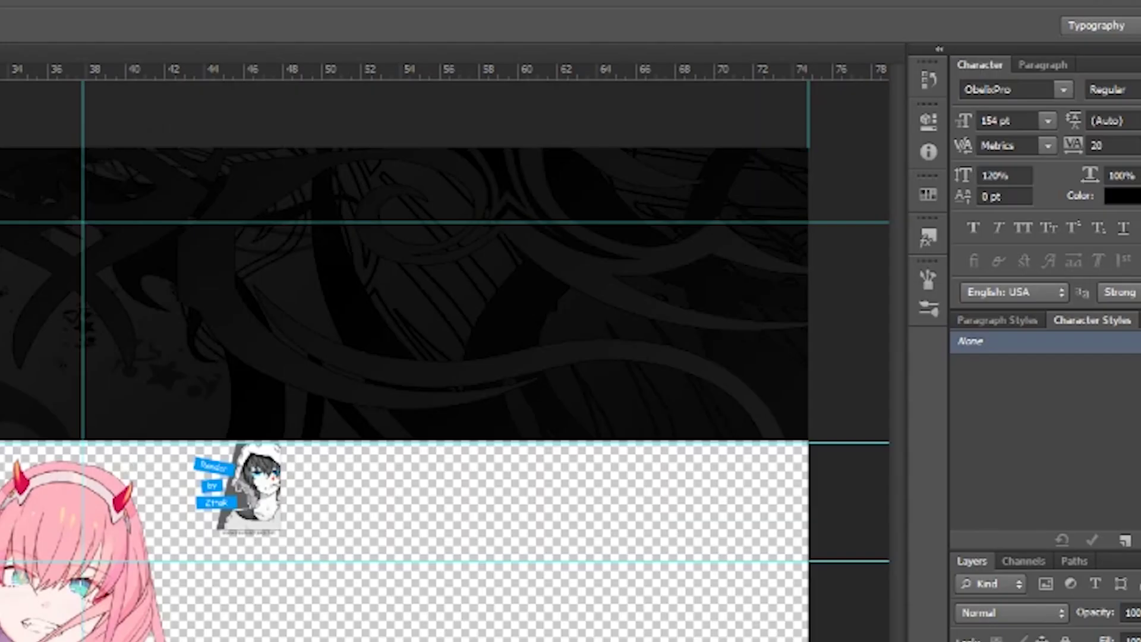
# Rasterize the render layer and delete its watermark logo with a marquee selection
pyautogui.rightClick(1011, 624)
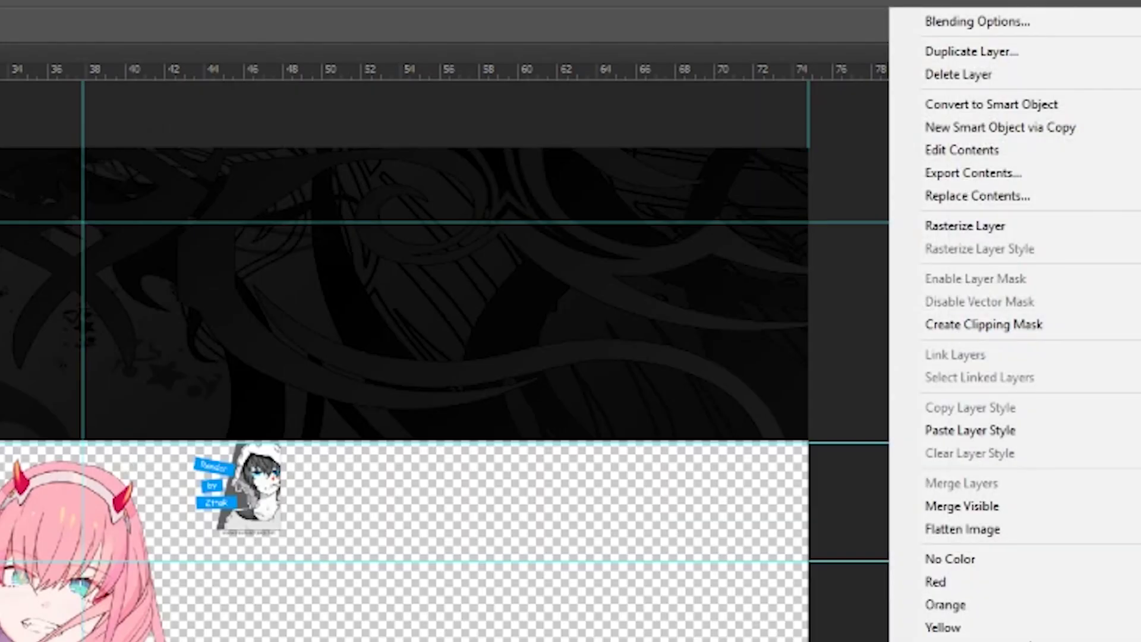
pyautogui.click(942, 229)
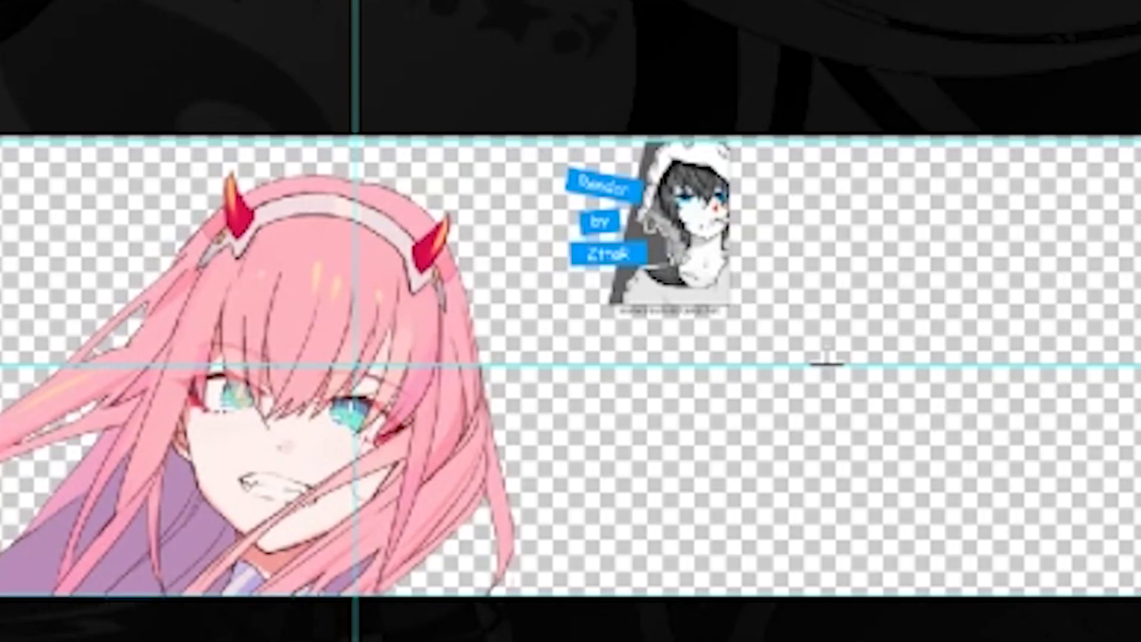
pyautogui.moveTo(839, 359); pyautogui.dragTo(532, 46)
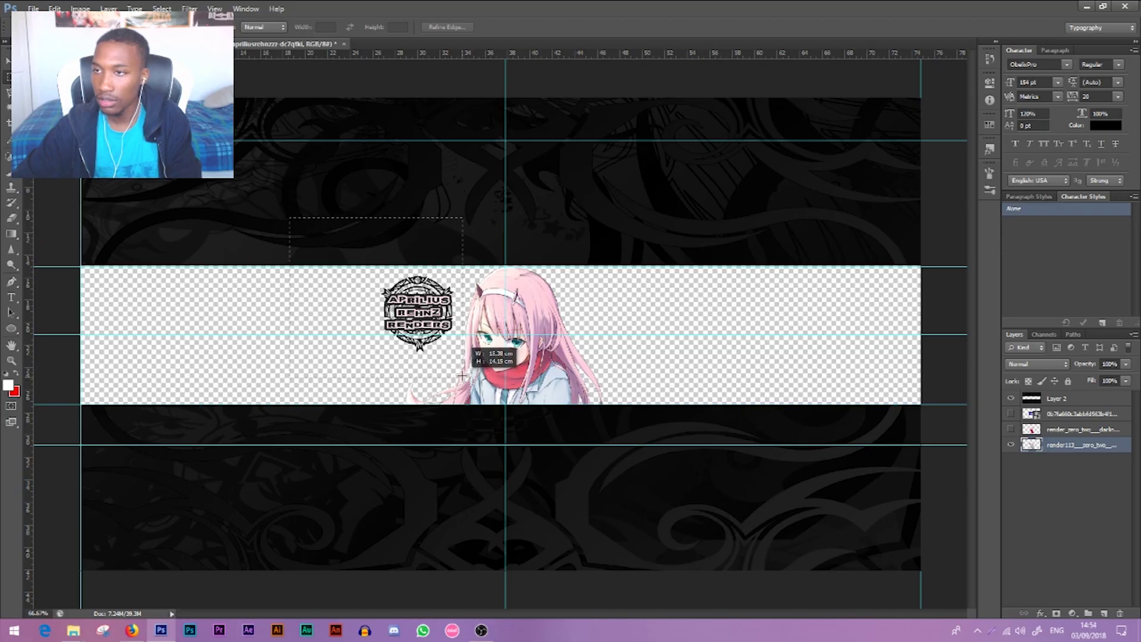
pyautogui.moveTo(463, 376); pyautogui.dragTo(455, 357)
pyautogui.press('Delete')
pyautogui.hotkey('ctrl', 'd')
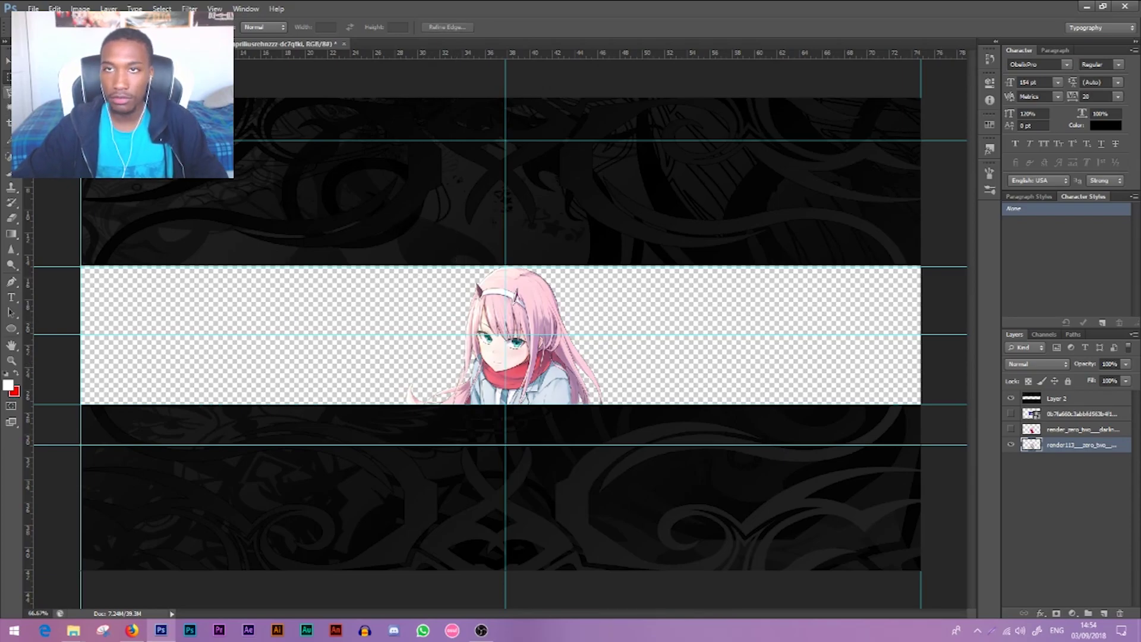
# Move, rotate and scale the render with Free Transform to fit the banner strip
pyautogui.press('v')
pyautogui.moveTo(586, 386); pyautogui.dragTo(548, 341)
pyautogui.hotkey('ctrl', 't')
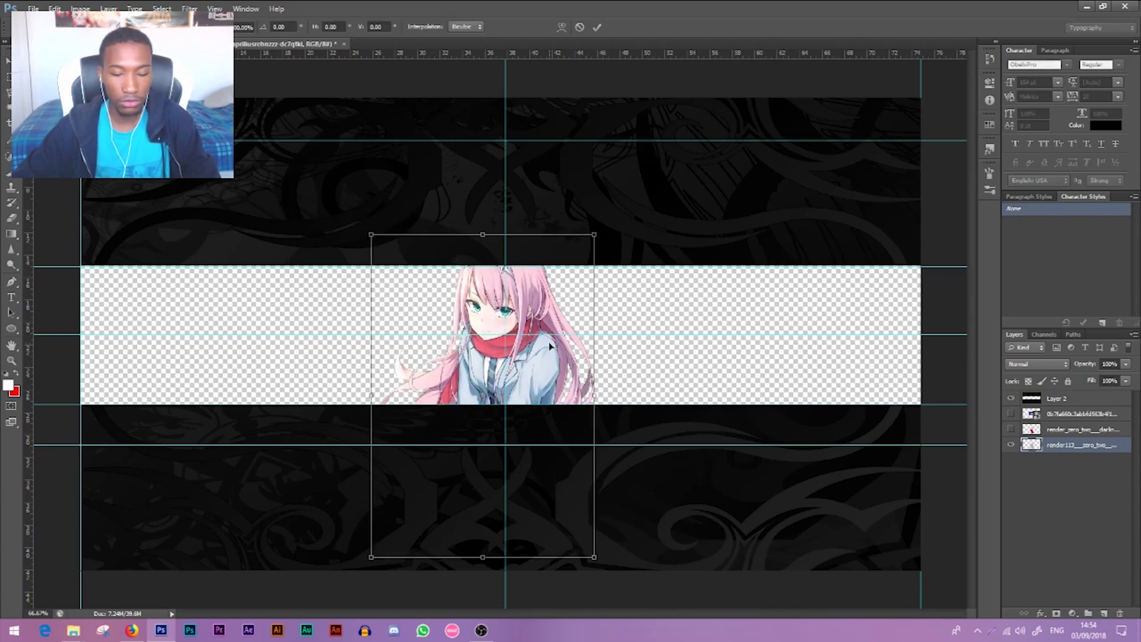
pyautogui.moveTo(598, 229); pyautogui.dragTo(607, 280)
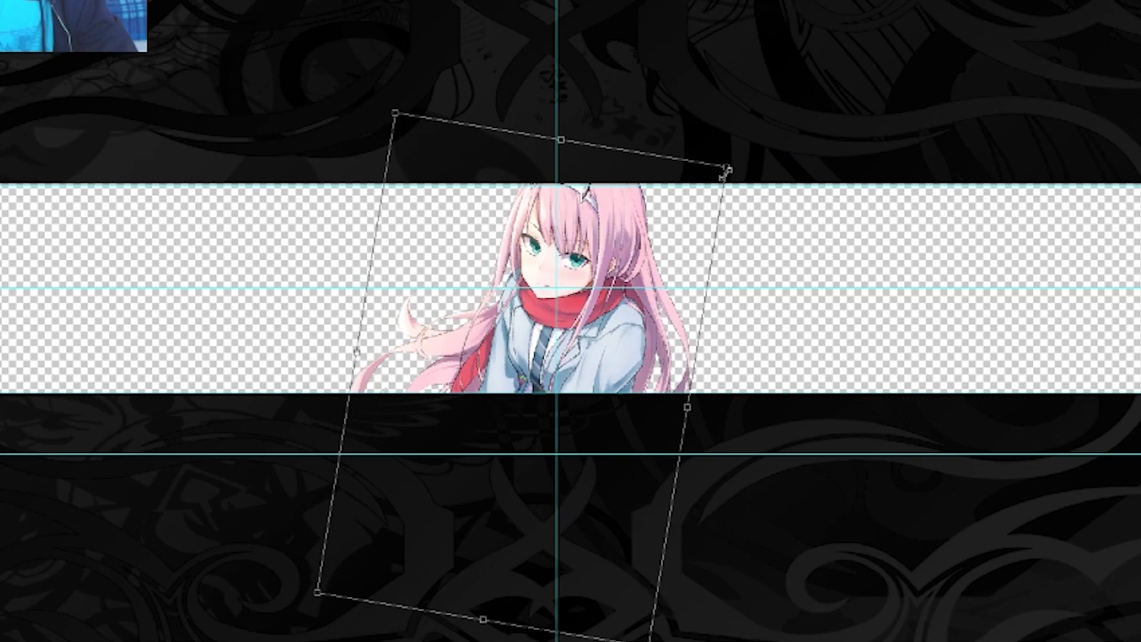
pyautogui.moveTo(726, 171); pyautogui.dragTo(642, 296)
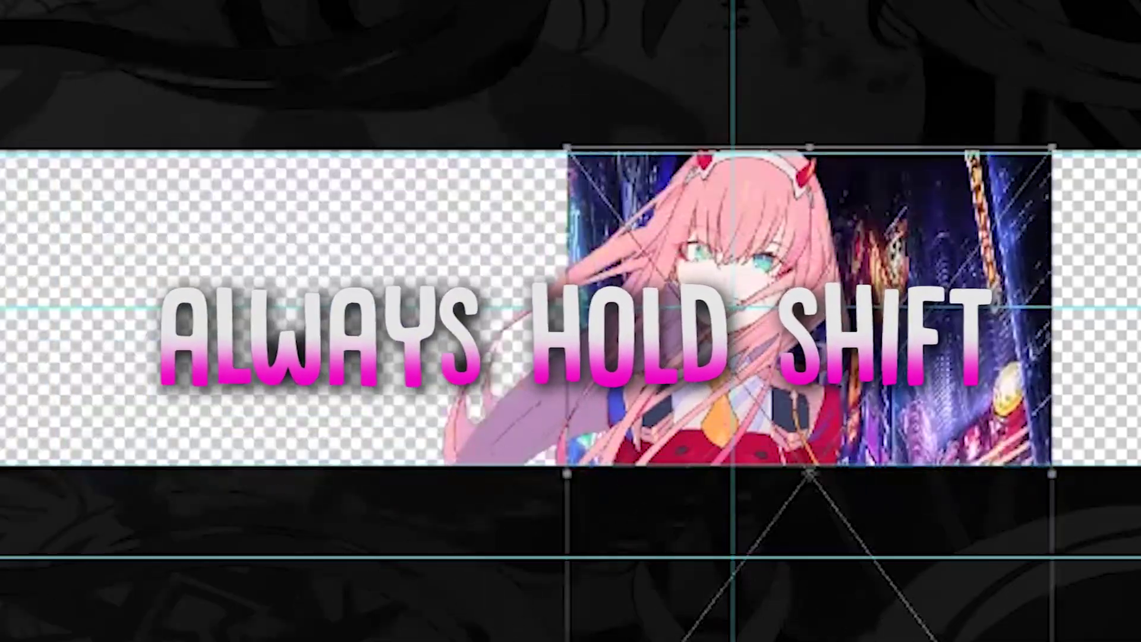
pyautogui.moveTo(566, 594); pyautogui.dragTo(807, 591)
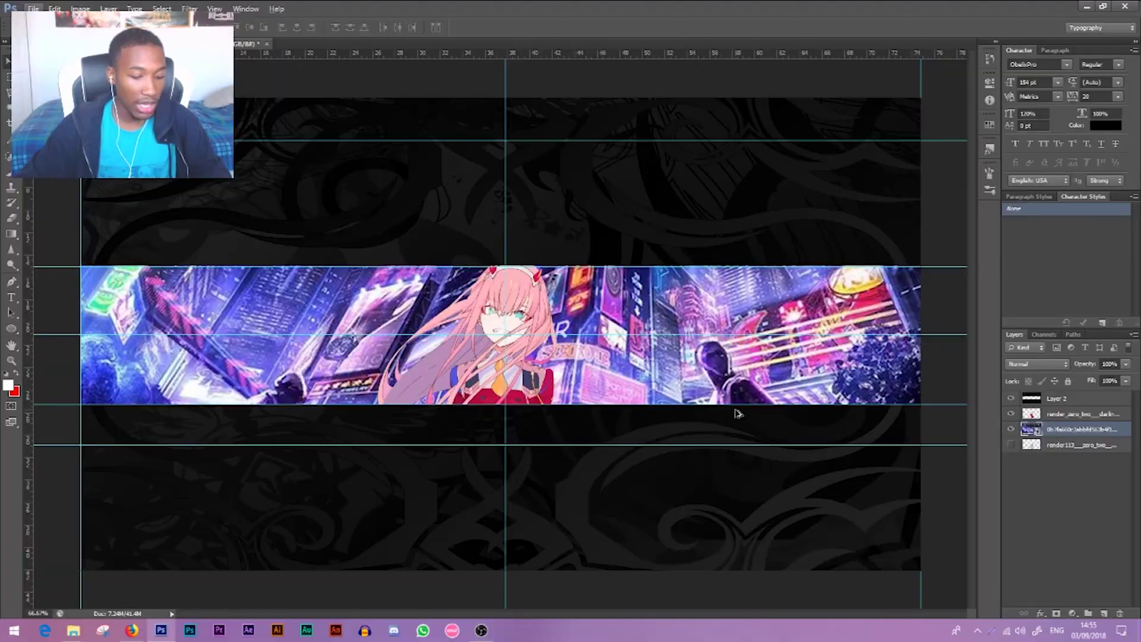
pyautogui.scroll(-5, 624, 286)
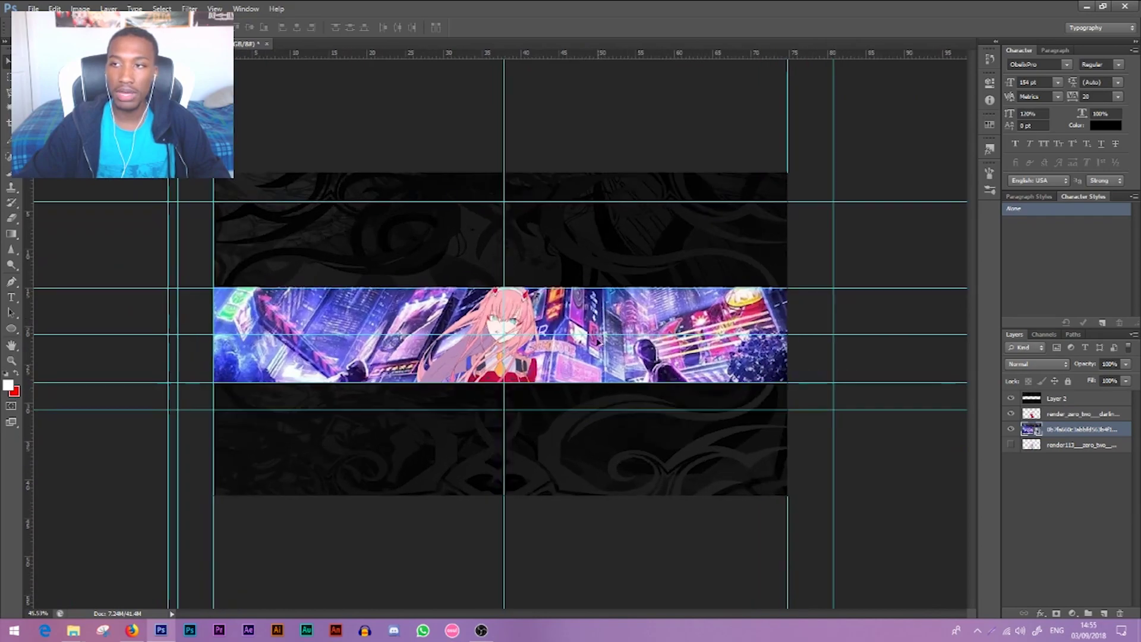
# Raise the city background's contrast to 18 and its Vibrance saturation to +98
pyautogui.scroll(4, 612, 347)
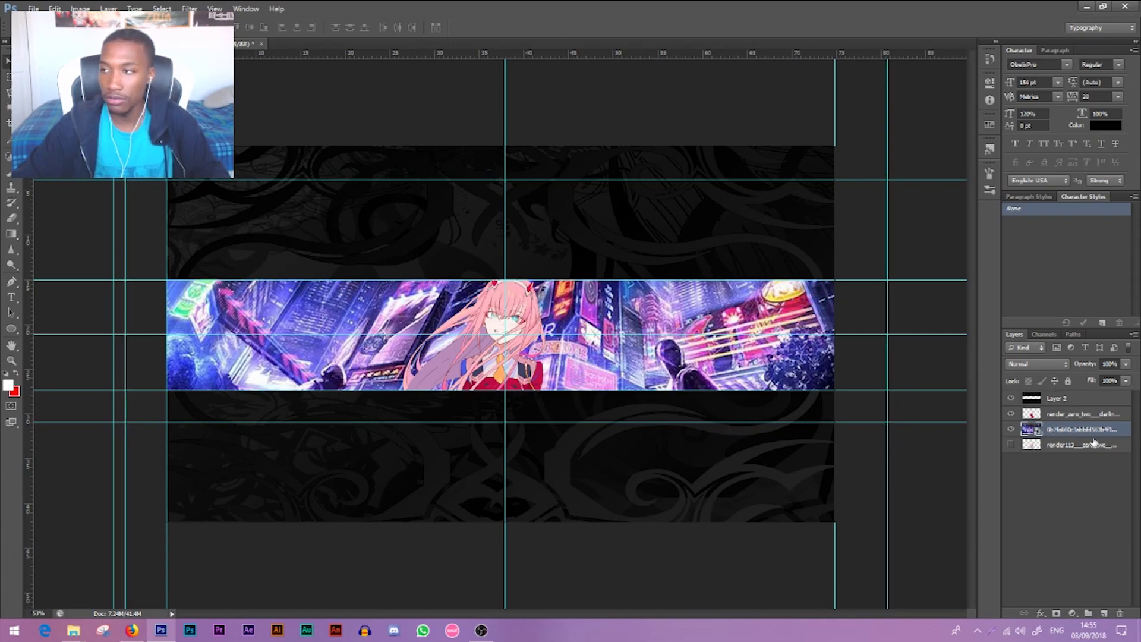
pyautogui.click(80, 8)
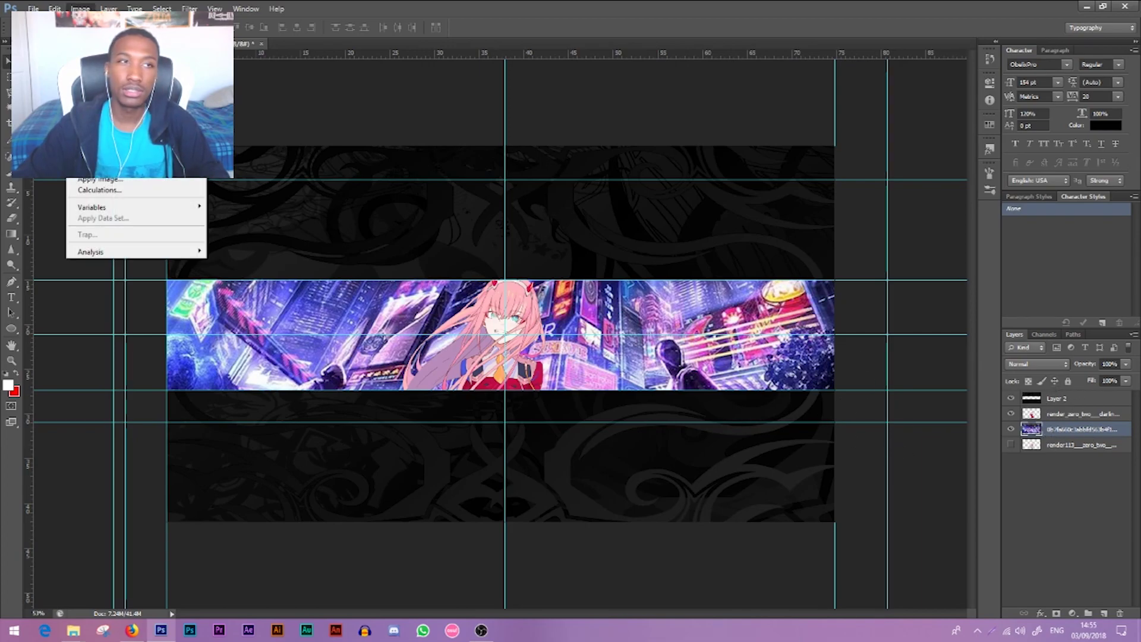
pyautogui.moveTo(306, 228); pyautogui.dragTo(302, 229)
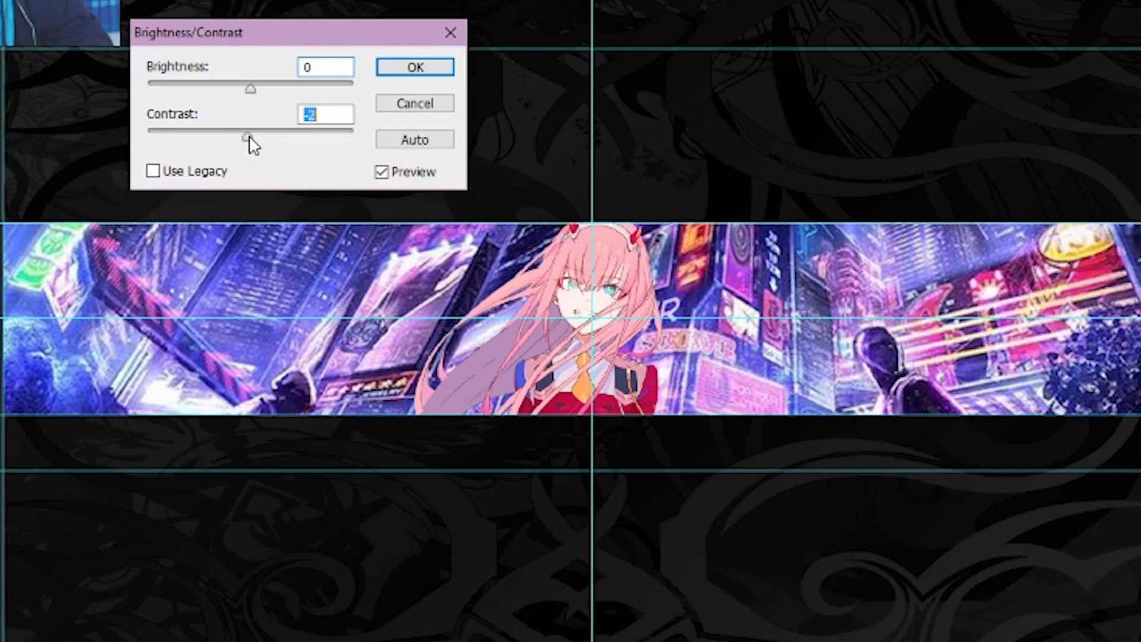
pyautogui.moveTo(256, 138); pyautogui.dragTo(270, 141)
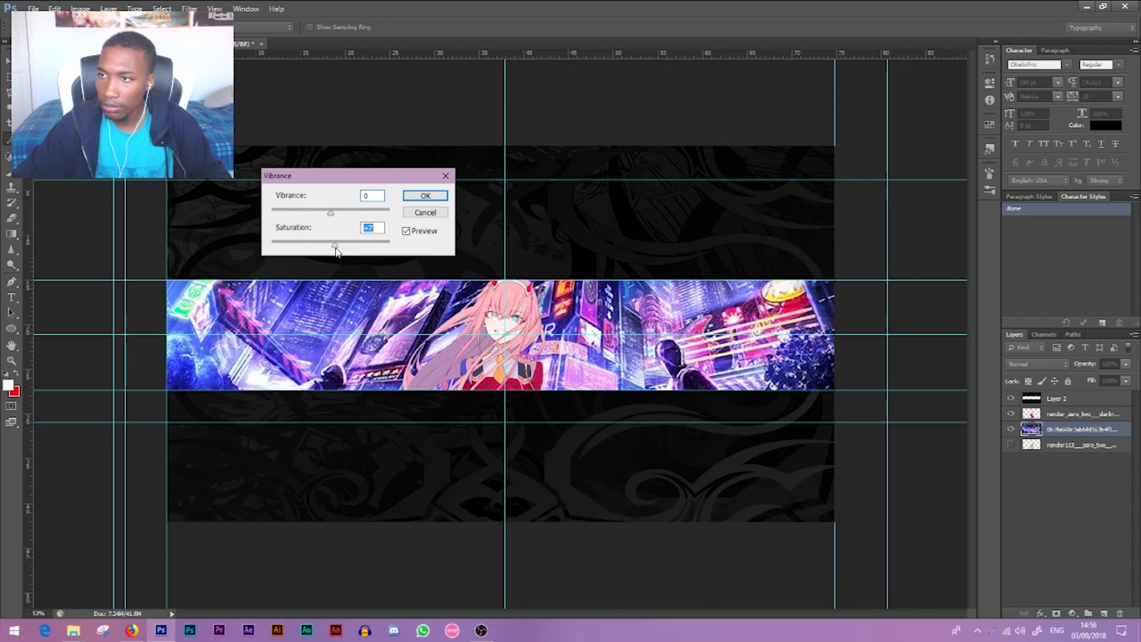
pyautogui.moveTo(337, 249); pyautogui.dragTo(390, 256)
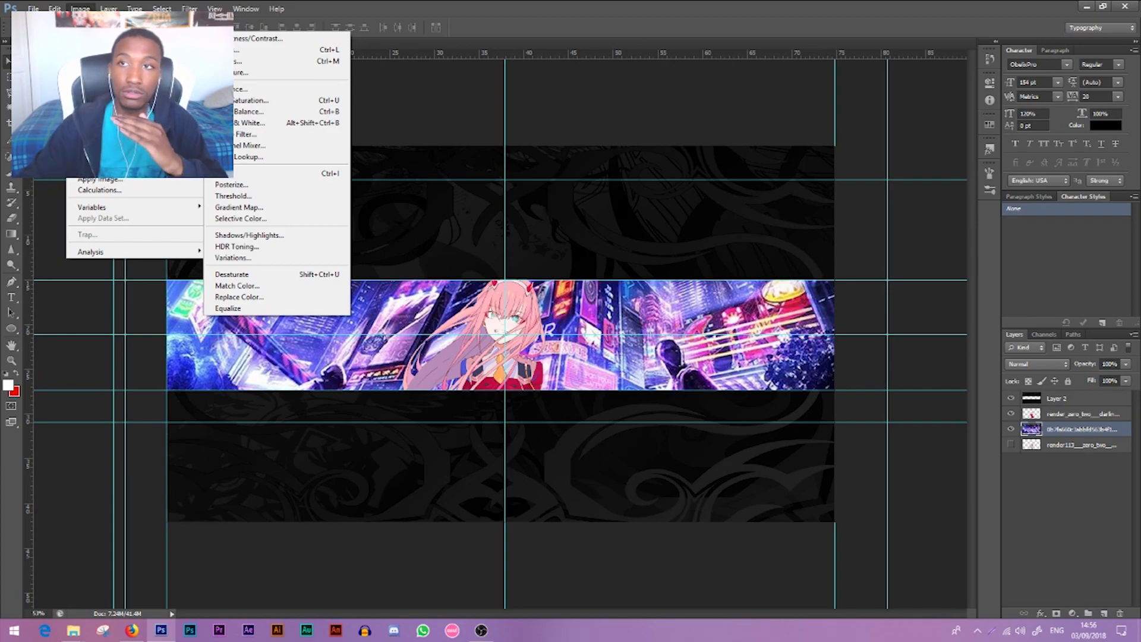
pyautogui.click(285, 61)
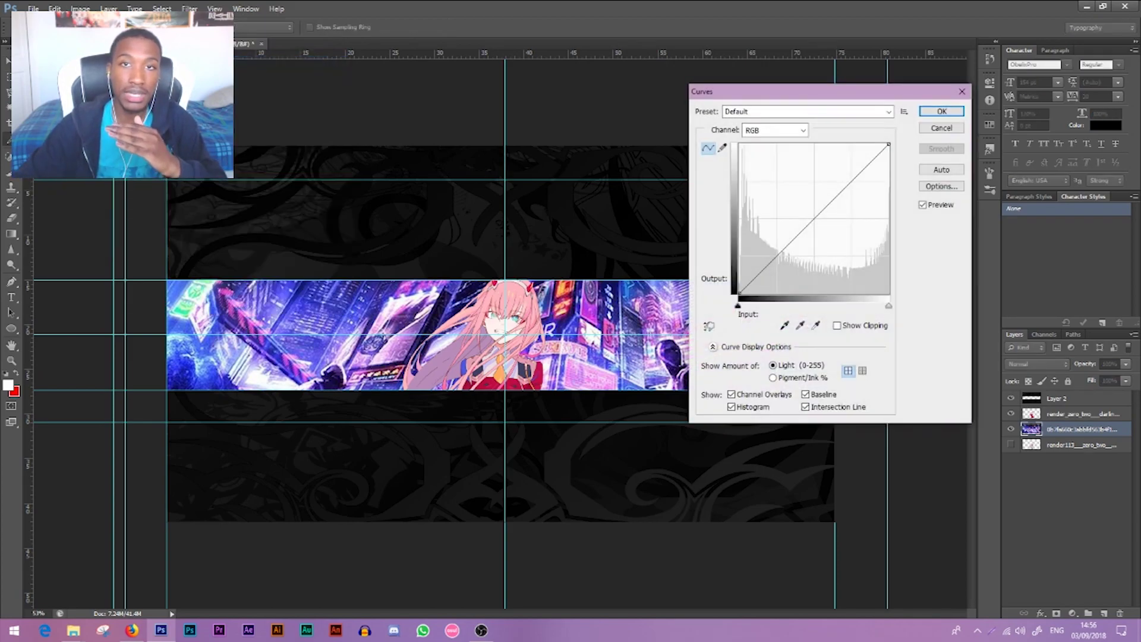
# Lower a Curves point on the city background and add a Warming Filter (85) at 25%
pyautogui.moveTo(797, 92); pyautogui.dragTo(662, 85)
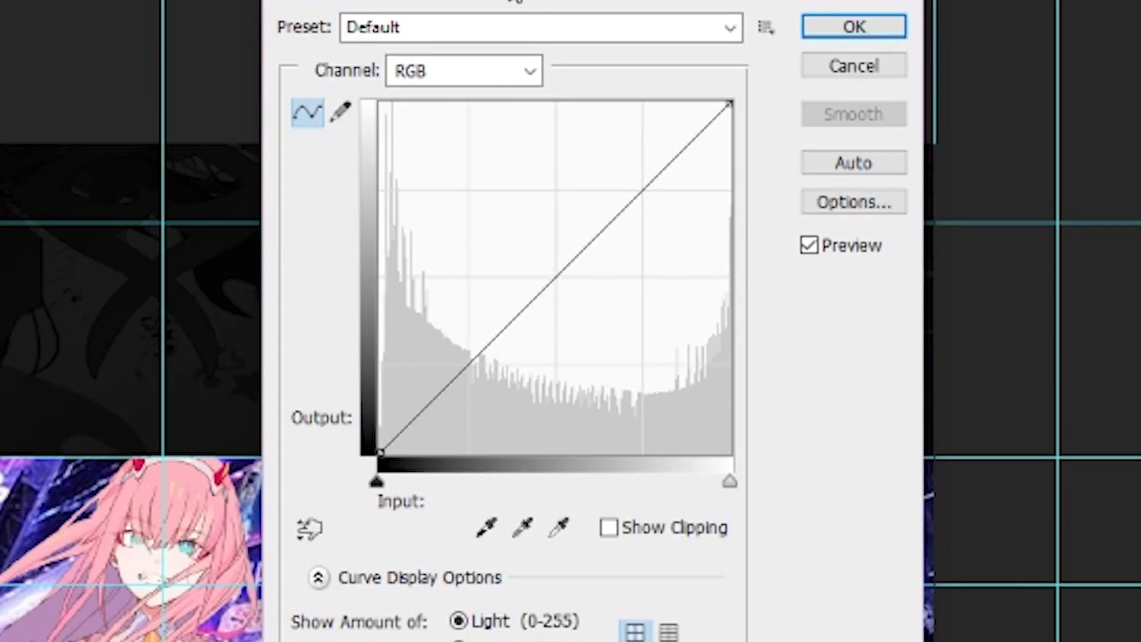
pyautogui.moveTo(476, 359); pyautogui.dragTo(476, 383)
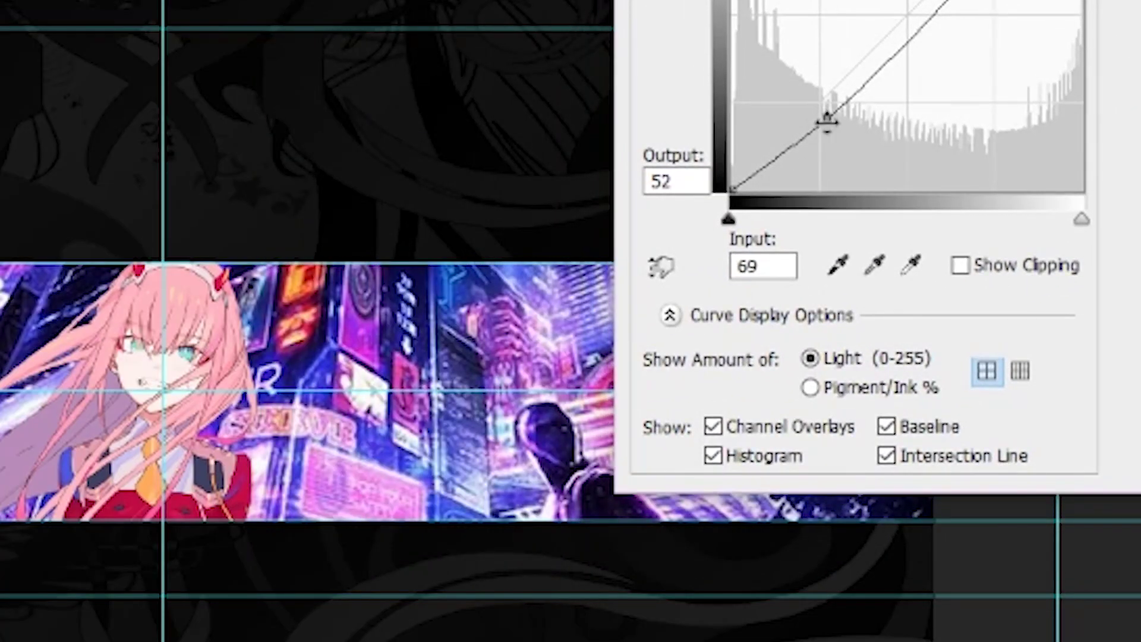
pyautogui.moveTo(827, 121); pyautogui.dragTo(874, 65)
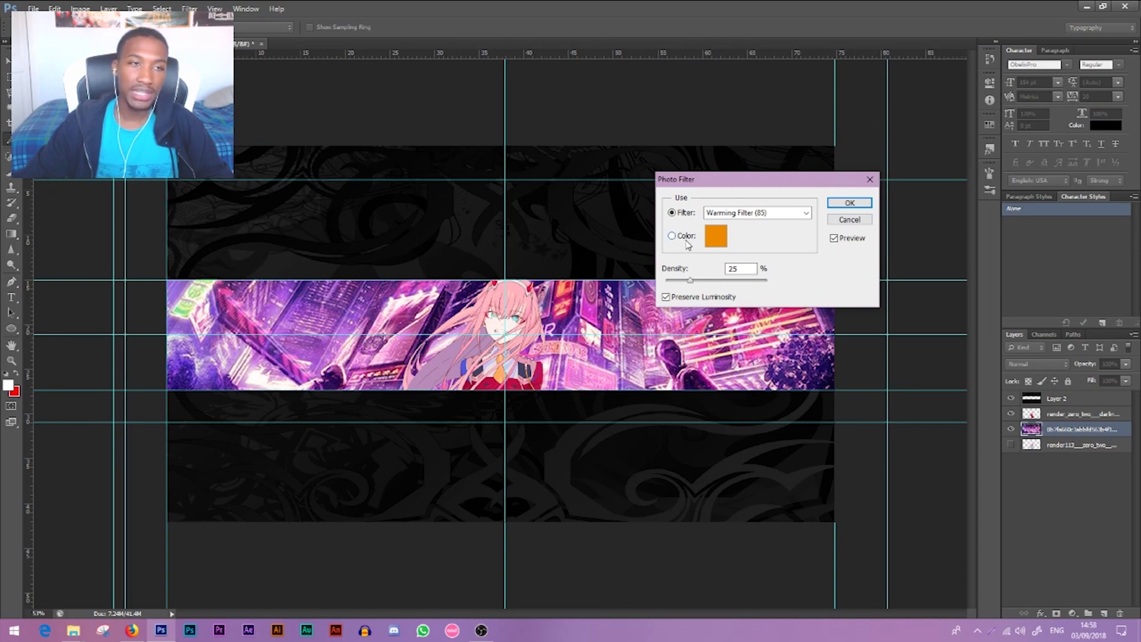
pyautogui.moveTo(702, 181); pyautogui.dragTo(674, 113)
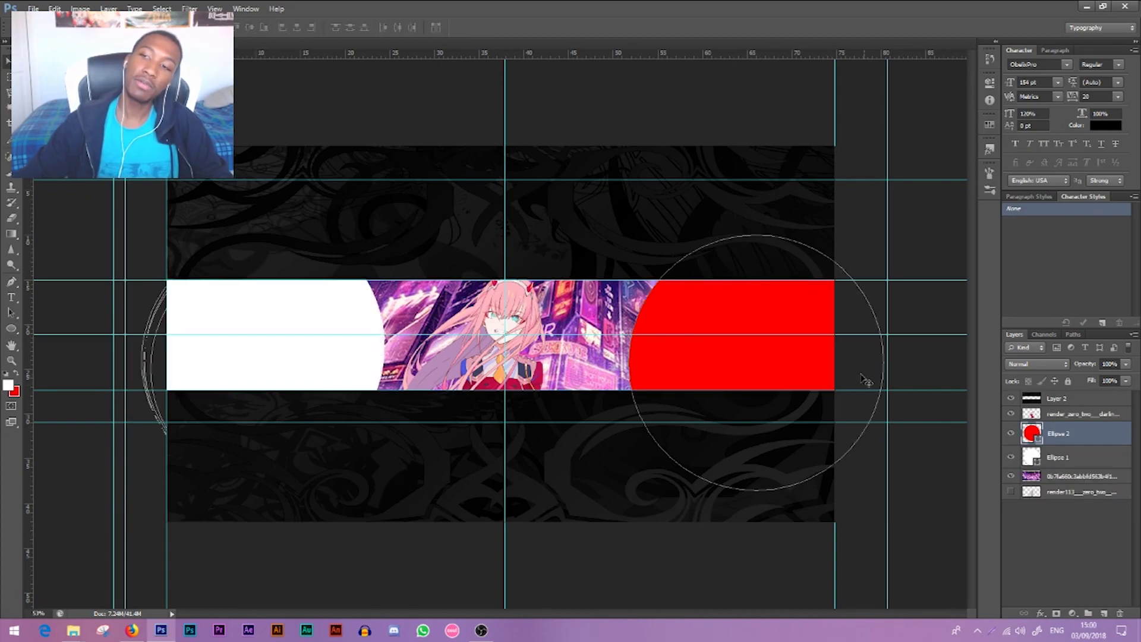
# Shift the red circle left and change Ellipse 2's blend mode to blend into the city
pyautogui.moveTo(866, 382); pyautogui.dragTo(816, 365)
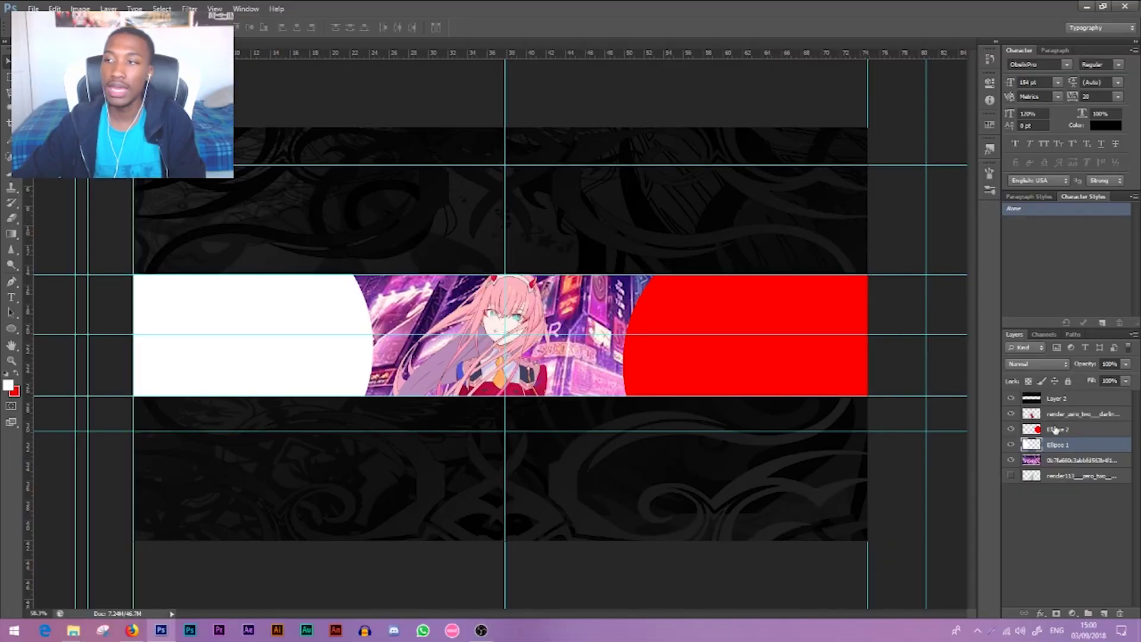
pyautogui.click(1057, 430)
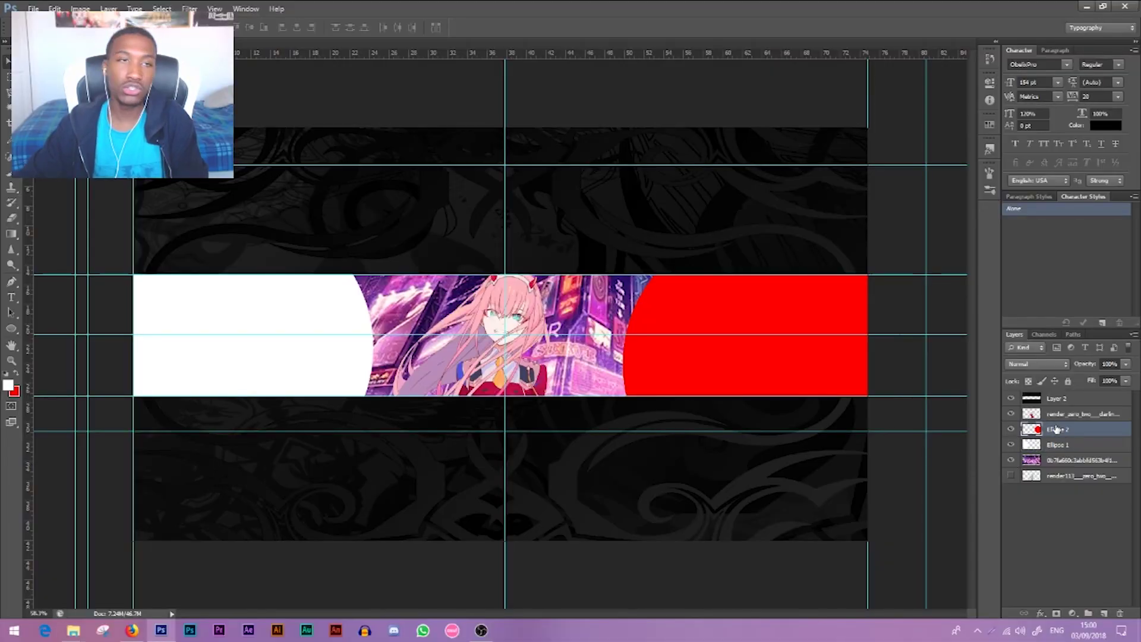
pyautogui.click(1033, 364)
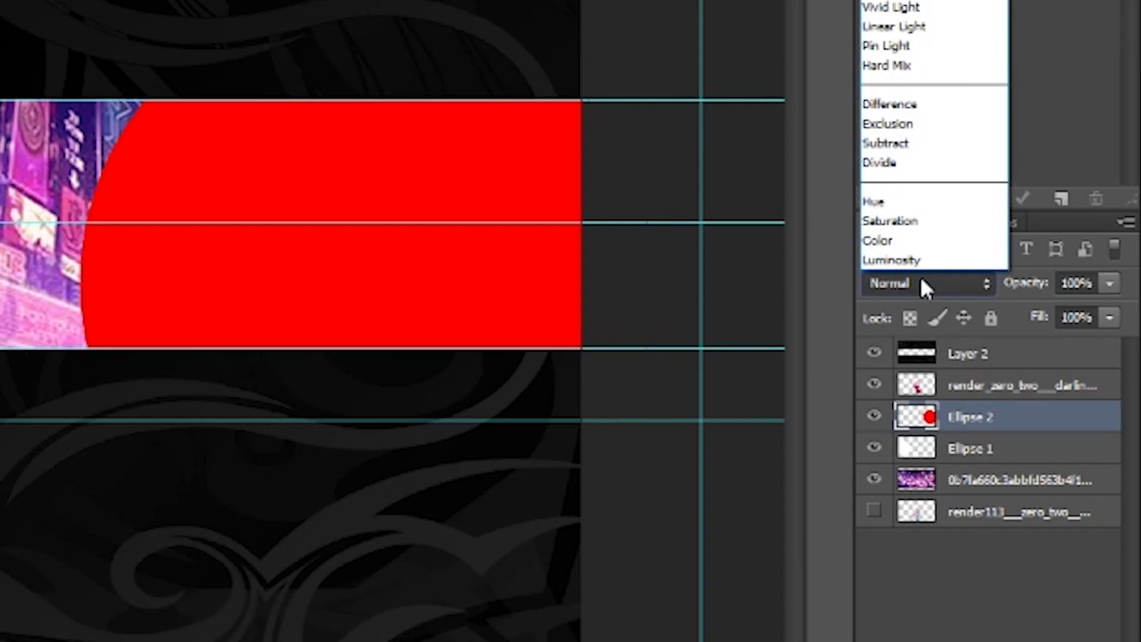
pyautogui.click(1033, 364)
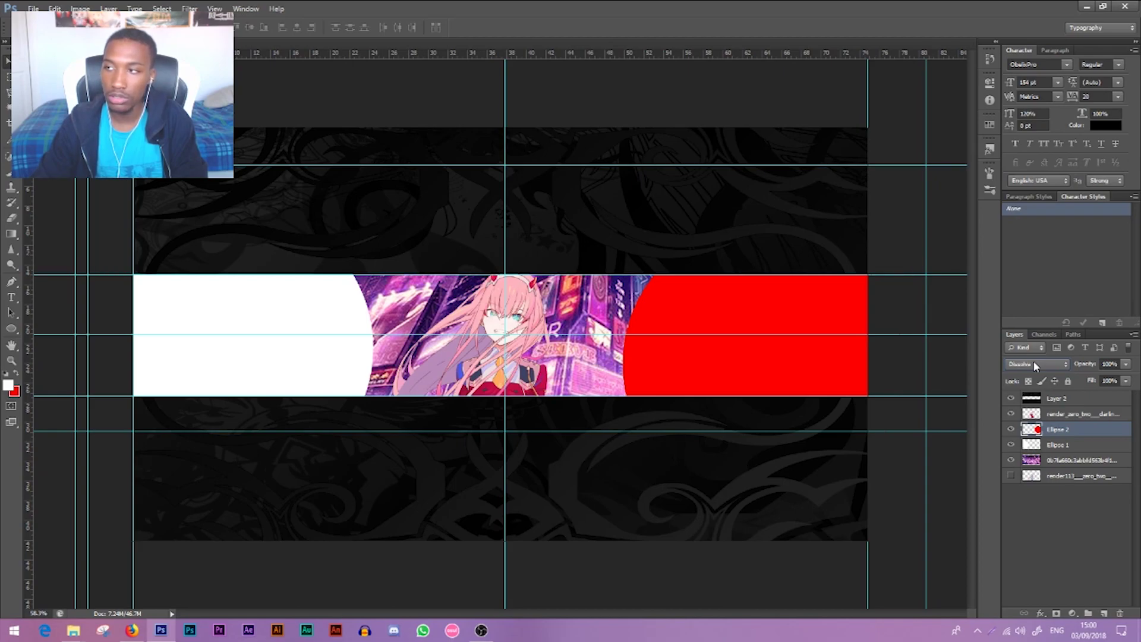
pyautogui.scroll(-1, 1033, 361)
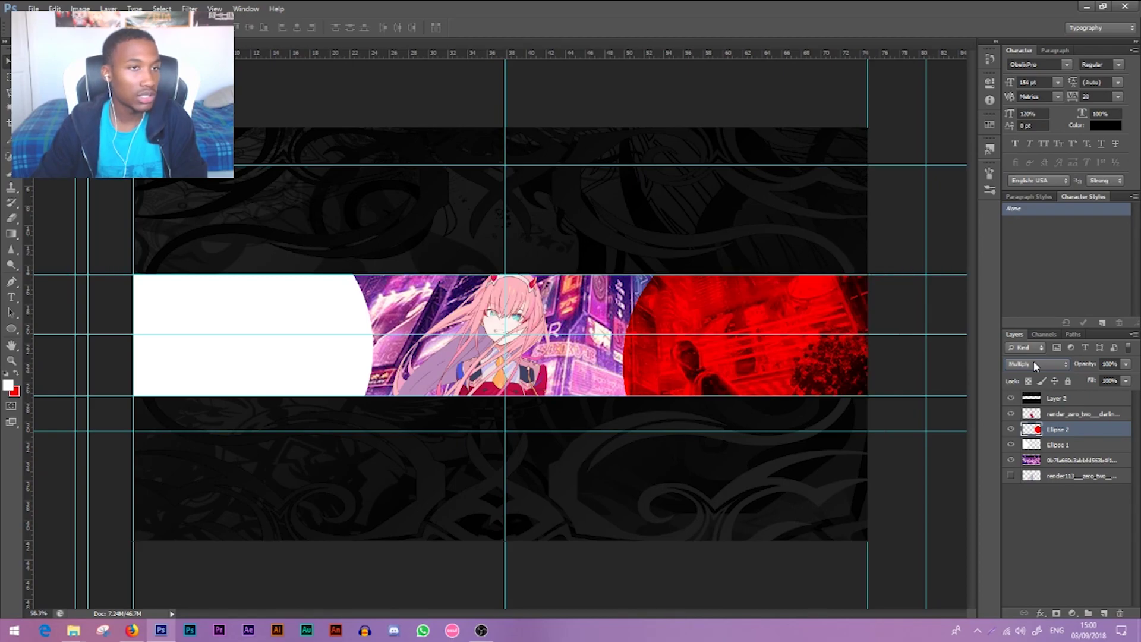
pyautogui.scroll(-2, 1033, 361)
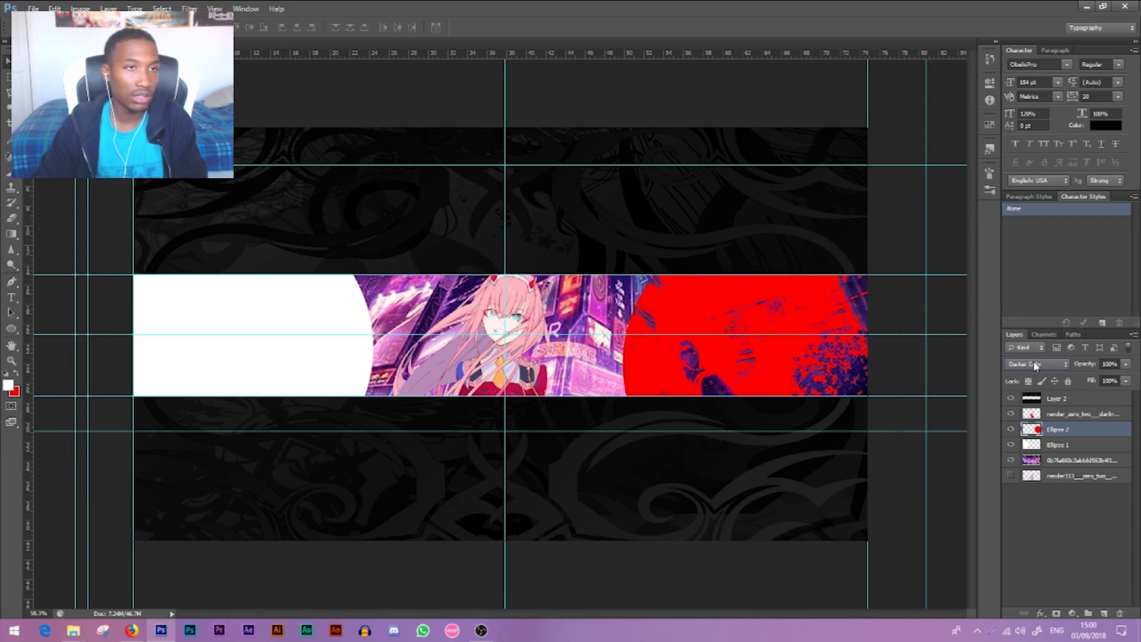
pyautogui.click(1073, 461)
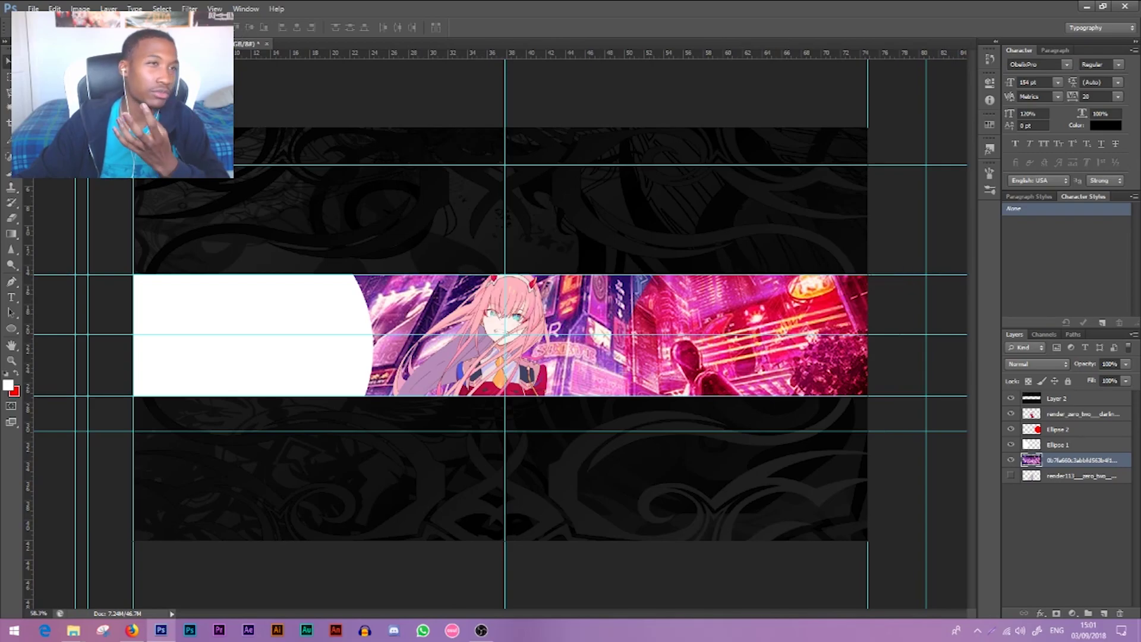
# Apply Gaussian Blur with Radius 8.5 px to the city background layer
pyautogui.click(189, 8)
pyautogui.moveTo(271, 142)
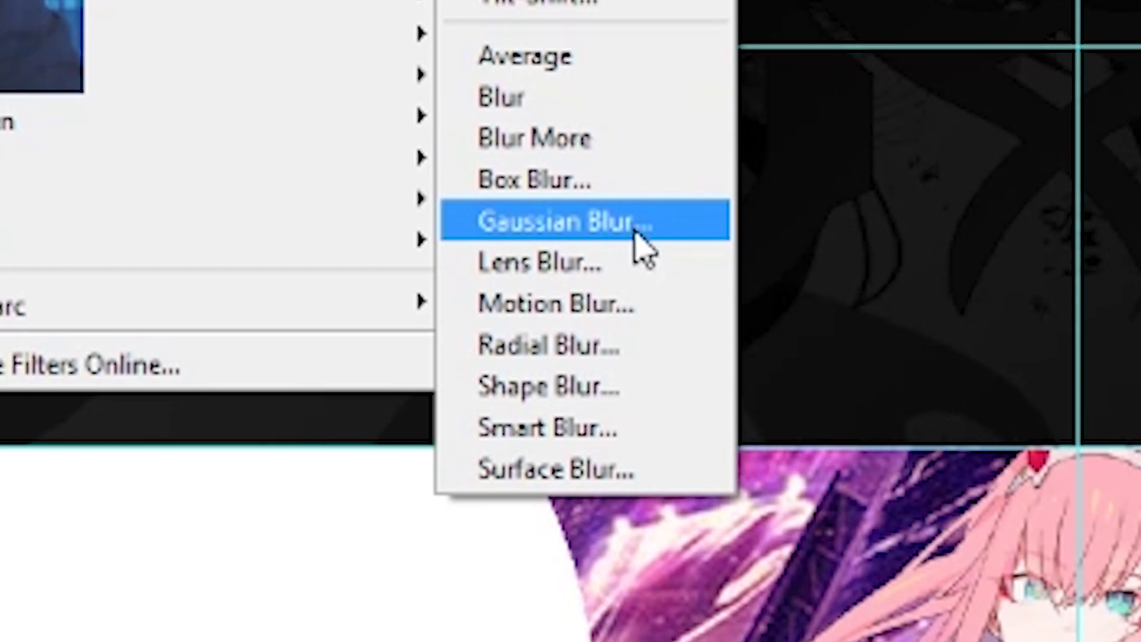
pyautogui.click(509, 229)
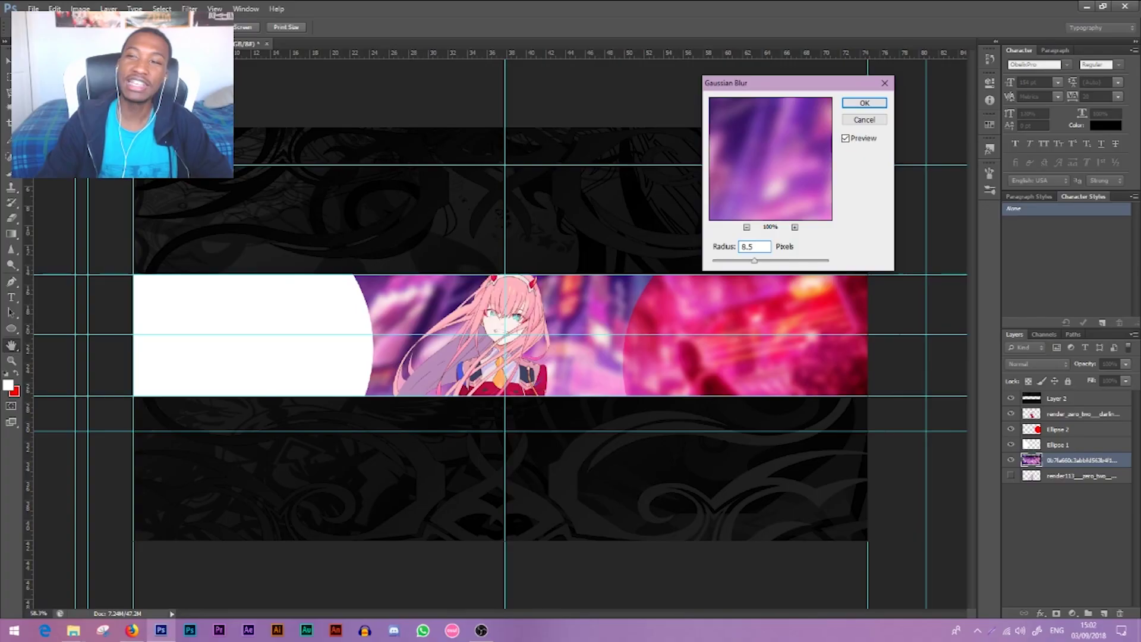
pyautogui.press('Return')
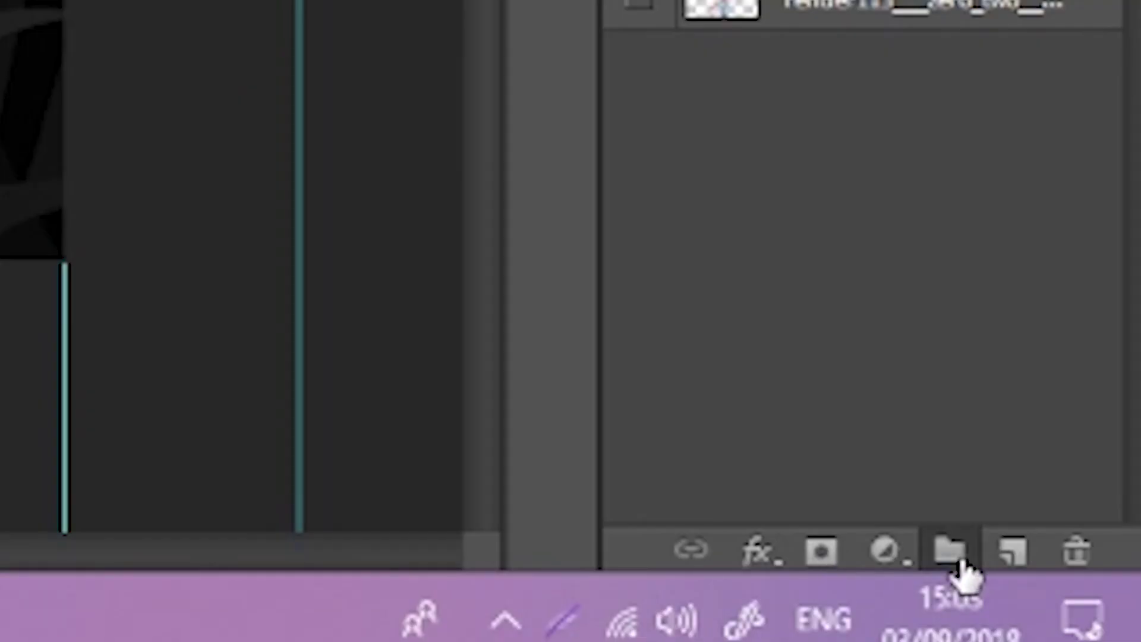
# Create a new layer group and rename it
pyautogui.click(1088, 614)
pyautogui.doubleClick(1057, 414)
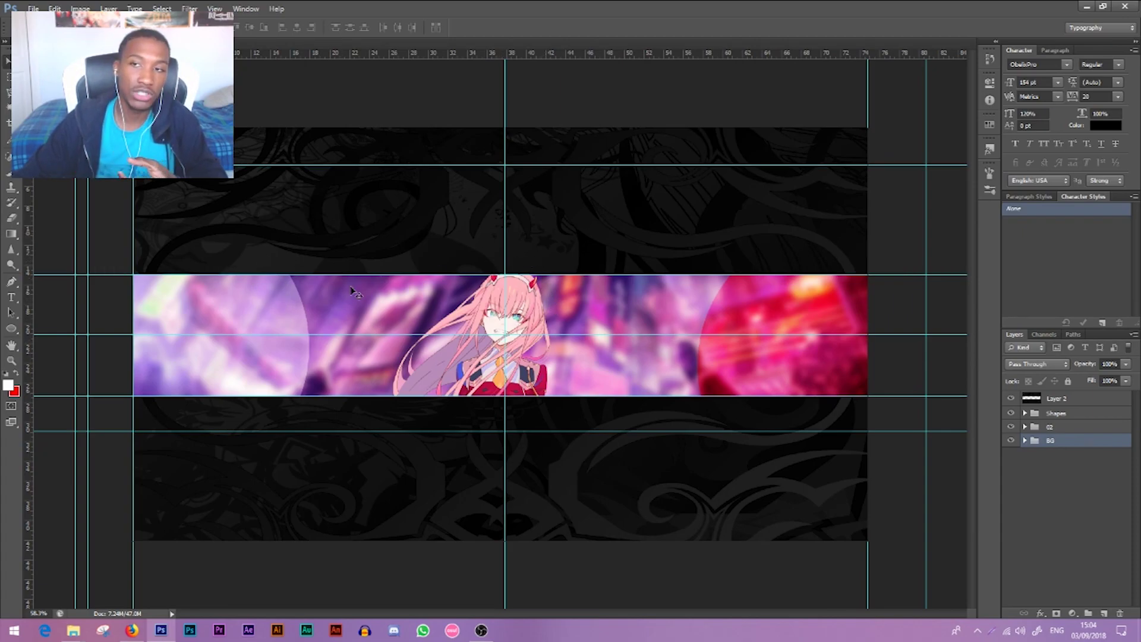
# Toggle and expand the 02 group, then add a Drop Shadow layer style to the render
pyautogui.click(1012, 427)
pyautogui.click(1012, 427)
pyautogui.click(1024, 427)
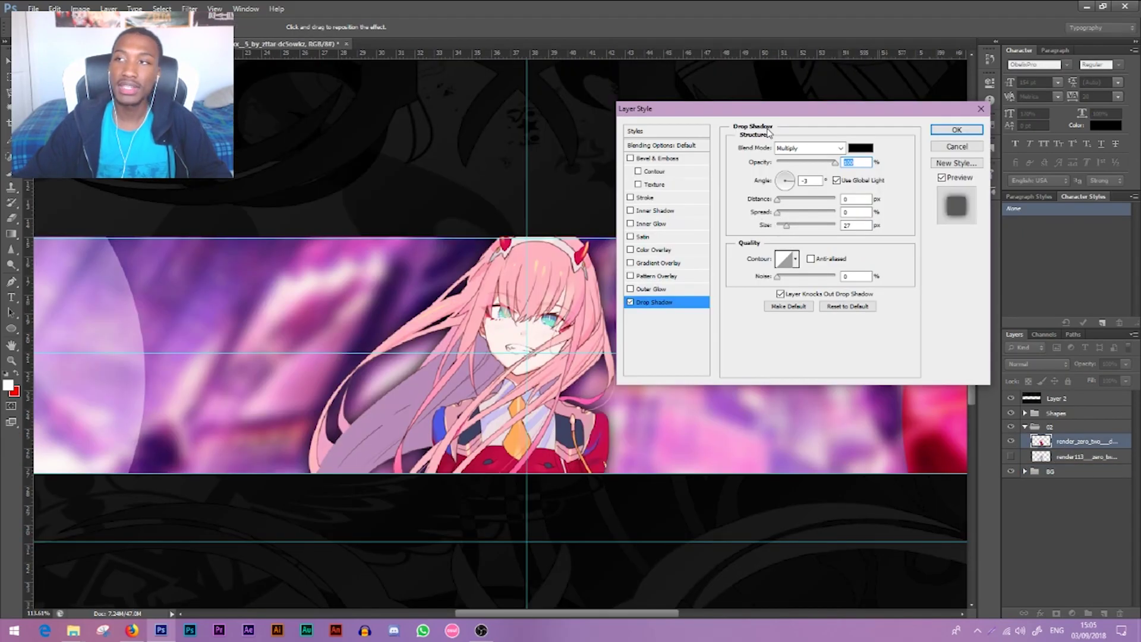
pyautogui.moveTo(765, 114); pyautogui.dragTo(825, 95)
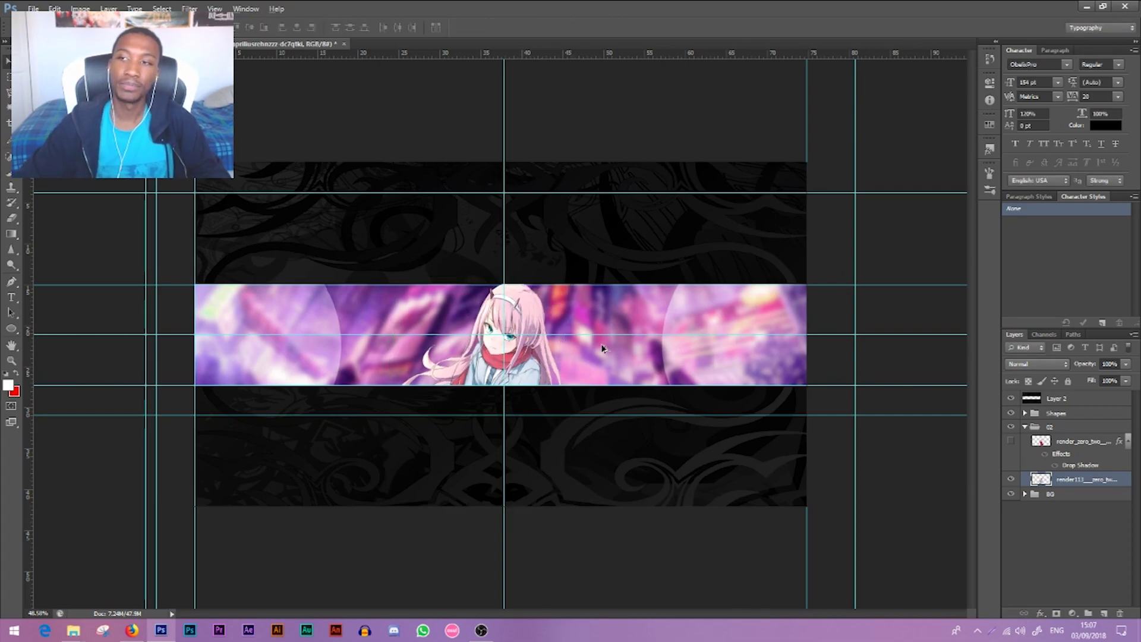
# Preview Brightness/Contrast with contrast at 100, then cancel it
pyautogui.scroll(3, 517, 327)
pyautogui.click(80, 8)
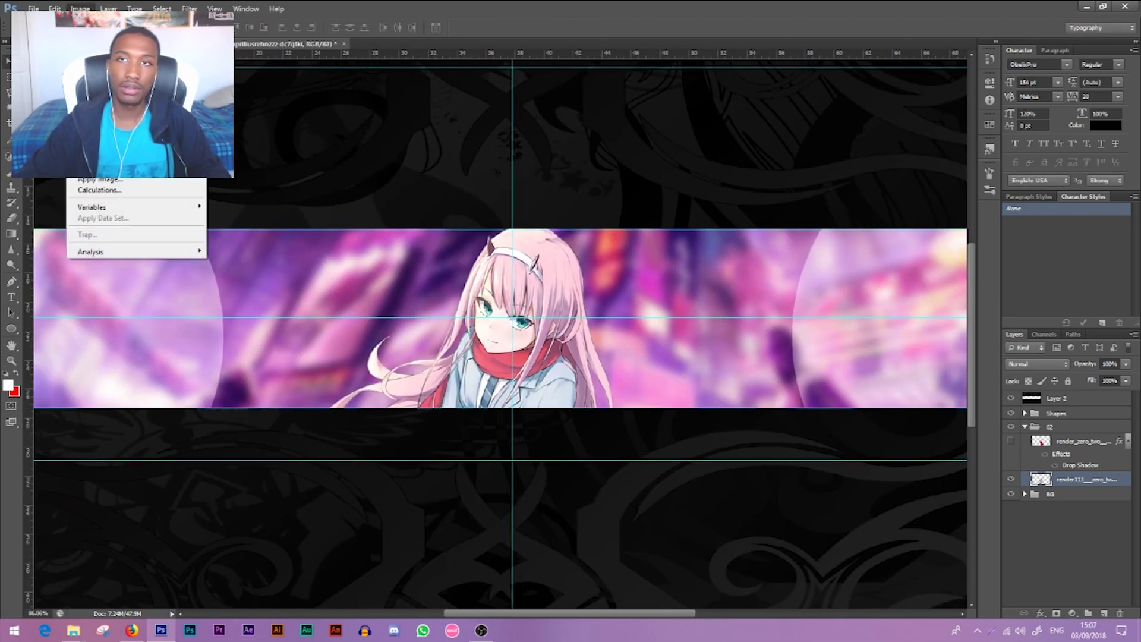
pyautogui.click(238, 34)
pyautogui.moveTo(311, 232); pyautogui.dragTo(384, 234)
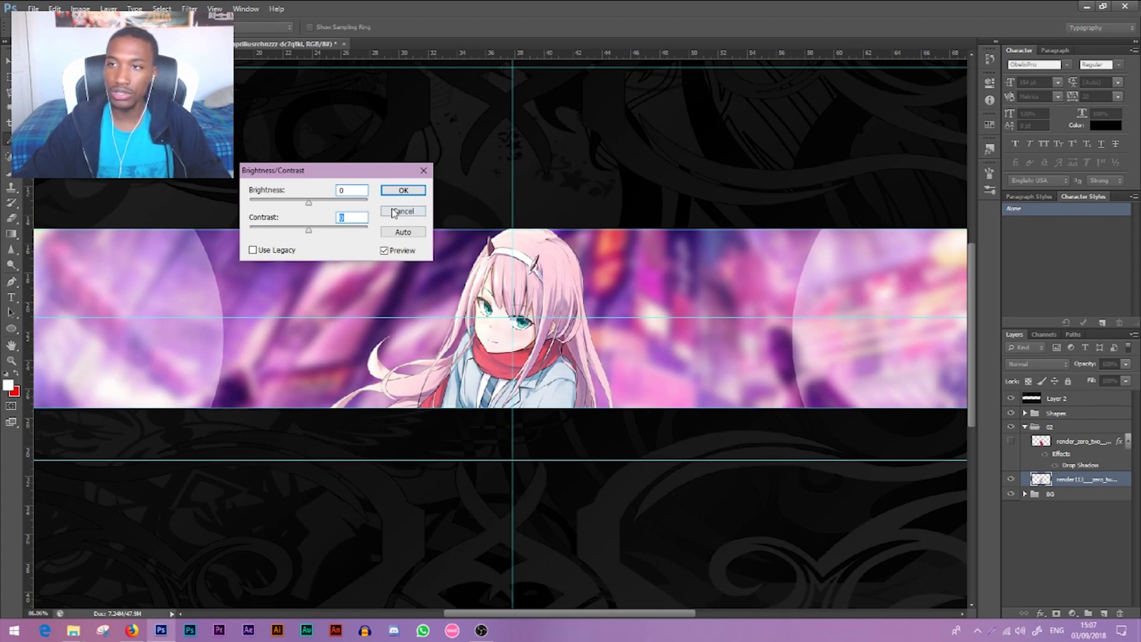
pyautogui.click(394, 212)
# Apply a slight Vibrance boost to the red-scarf character
pyautogui.click(81, 8)
pyautogui.moveTo(119, 35)
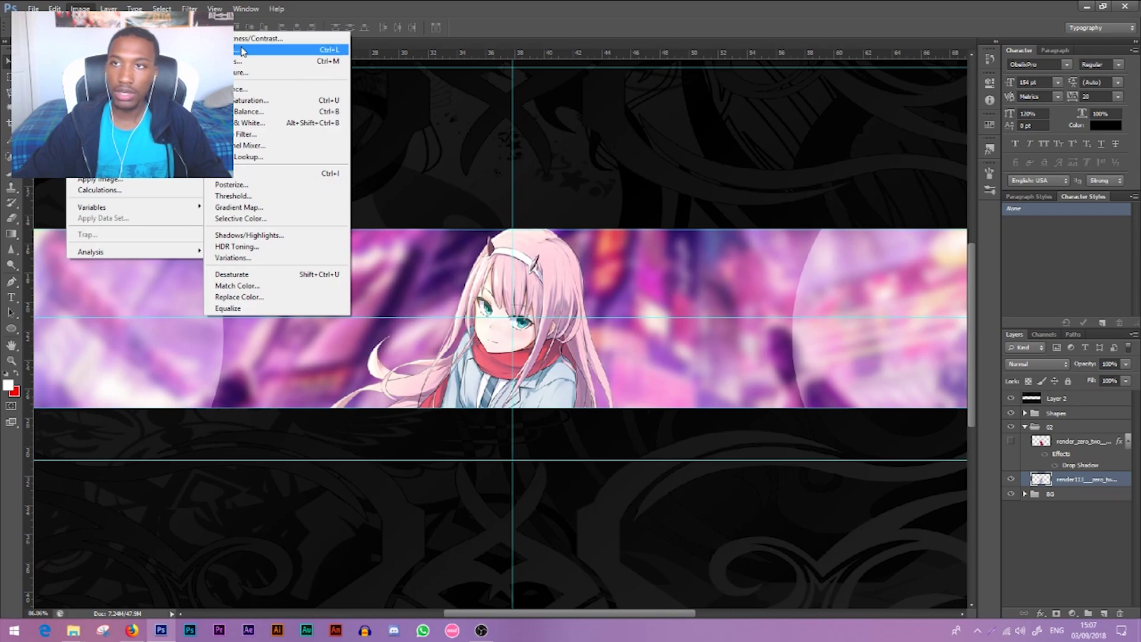
pyautogui.click(250, 88)
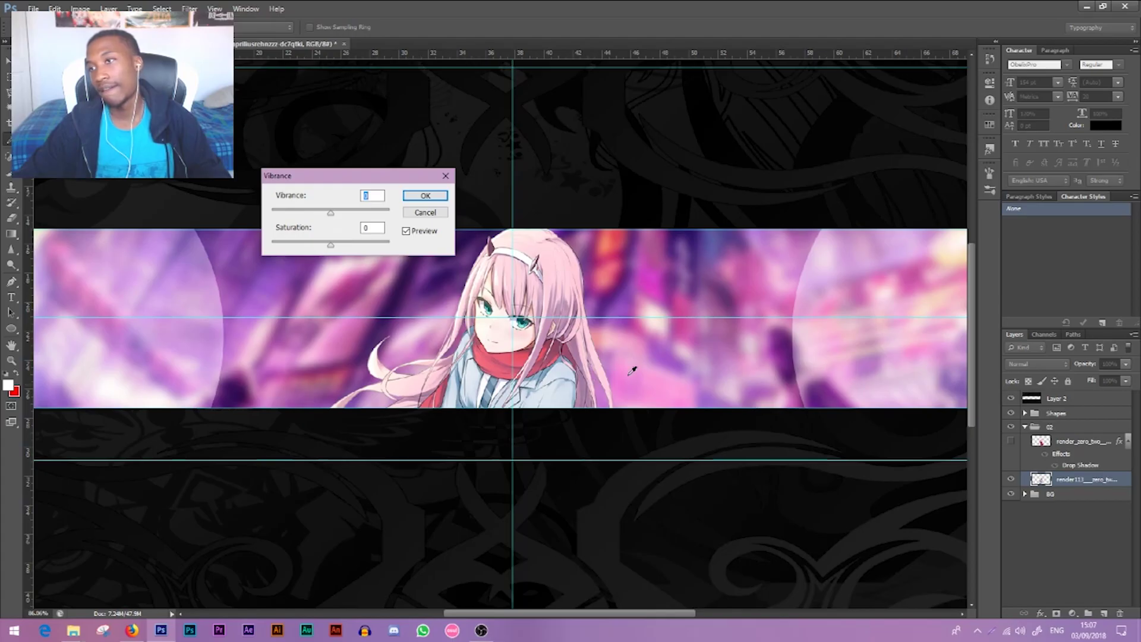
pyautogui.moveTo(333, 213); pyautogui.dragTo(339, 216)
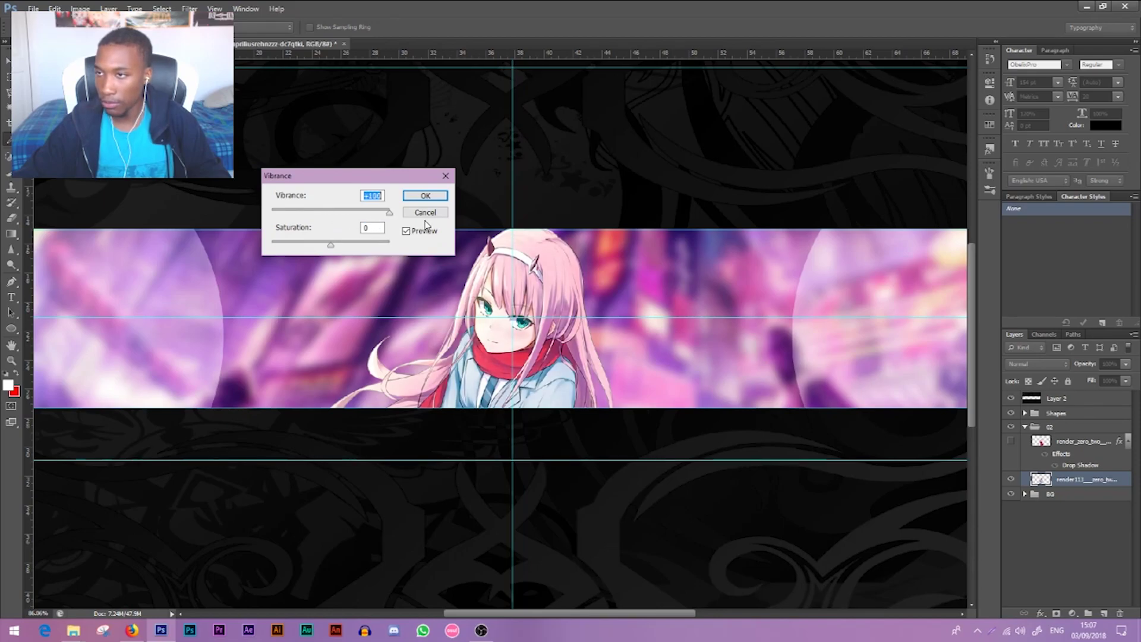
pyautogui.click(425, 196)
pyautogui.scroll(-2, 571, 344)
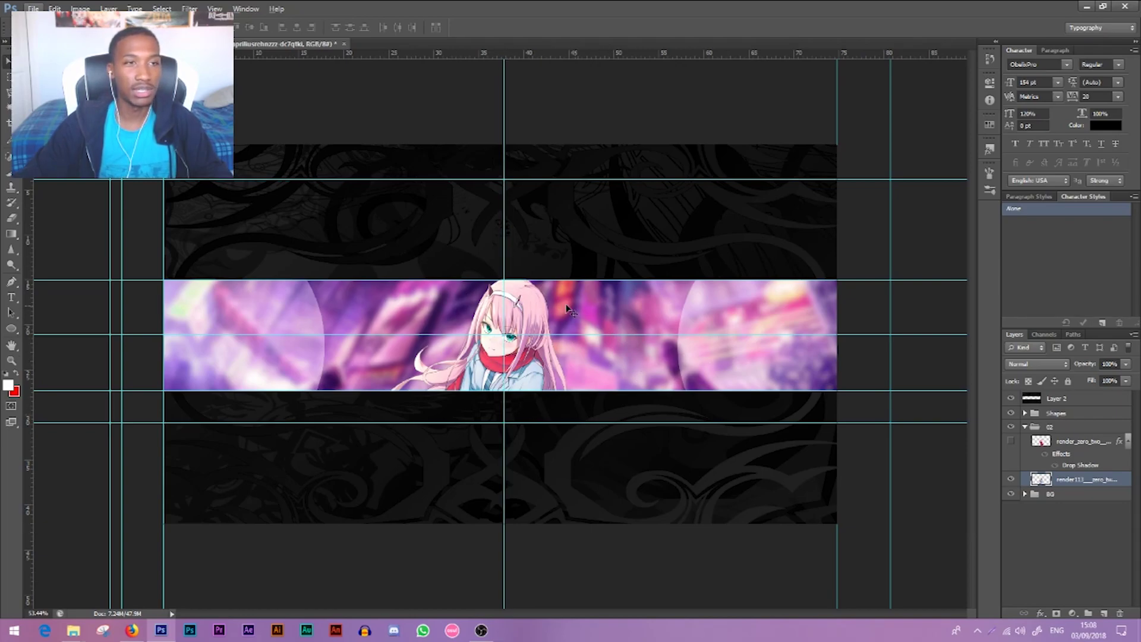
# Fine-tune the character's Exposure Offset, nudging it up and back down
pyautogui.click(80, 8)
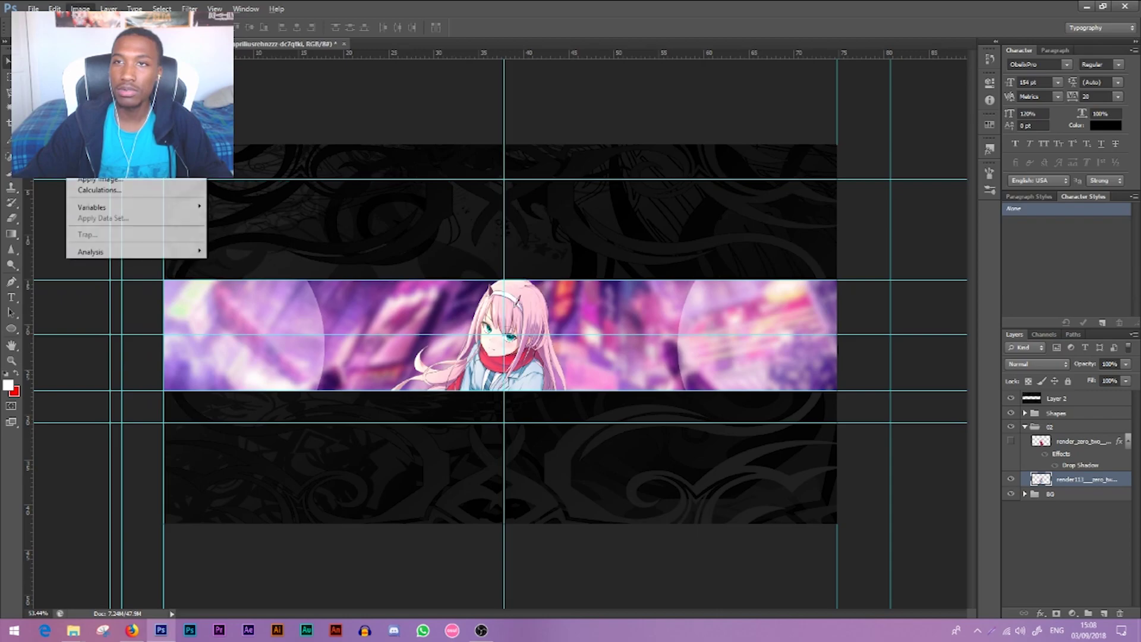
pyautogui.moveTo(149, 38)
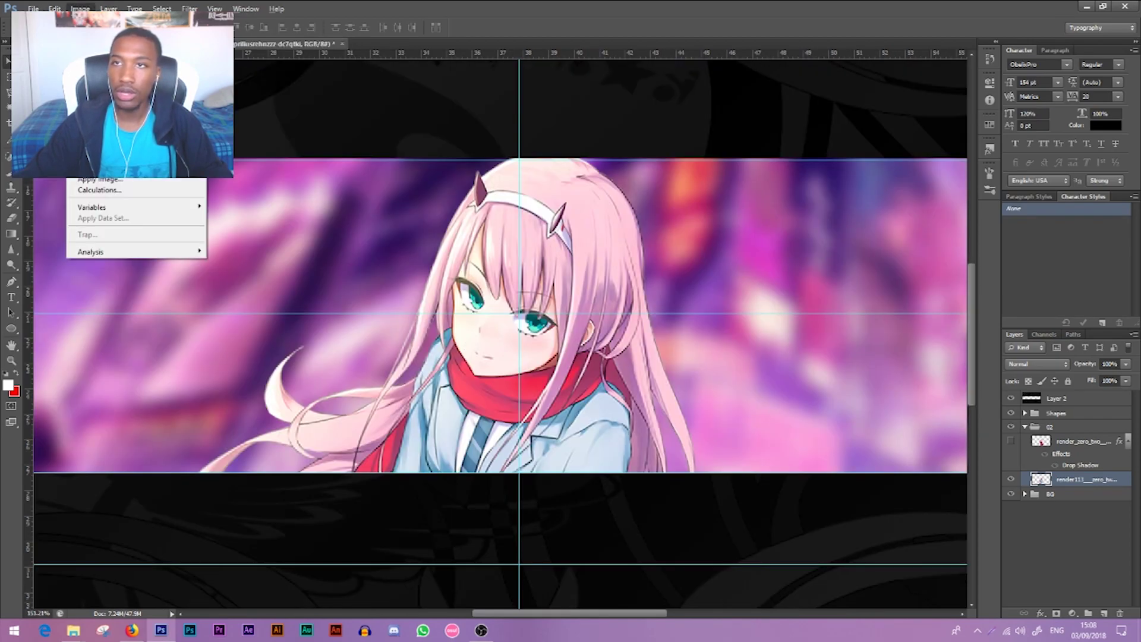
pyautogui.click(262, 72)
pyautogui.moveTo(304, 245); pyautogui.dragTo(317, 249)
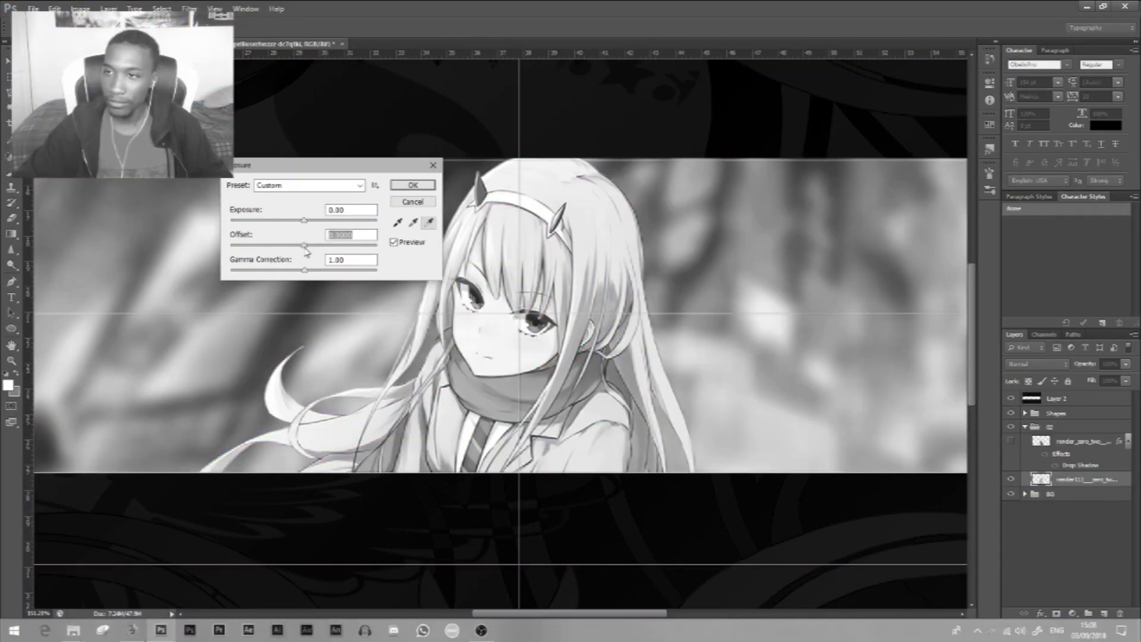
pyautogui.moveTo(315, 245); pyautogui.dragTo(311, 246)
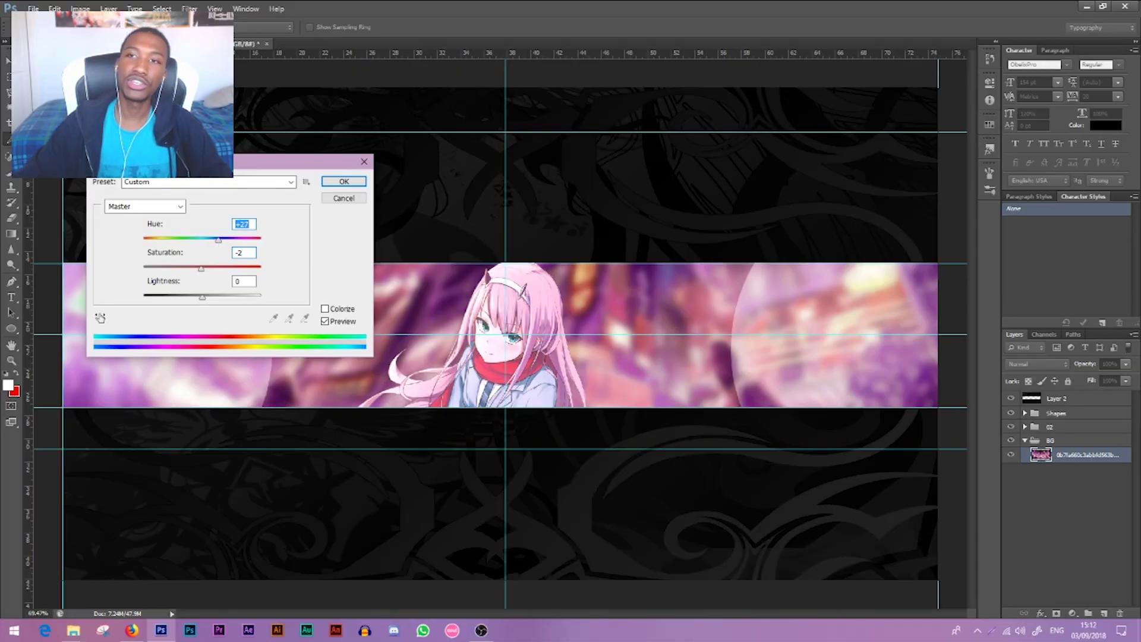
# Shift the city background's hue to +180 with Hue/Saturation, then look over the banner
pyautogui.moveTo(217, 165); pyautogui.dragTo(337, 37)
pyautogui.moveTo(338, 112)
pyautogui.mouseDown()
pyautogui.moveTo(403, 121)
pyautogui.moveTo(339, 112)
pyautogui.mouseUp()
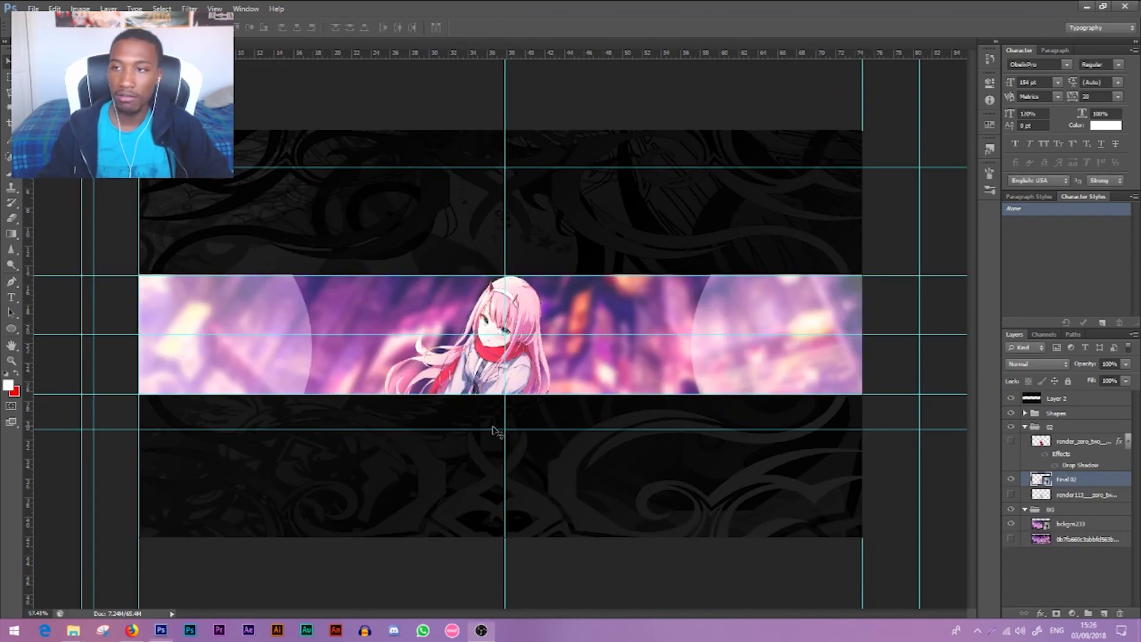
pyautogui.scroll(5, 595, 437)
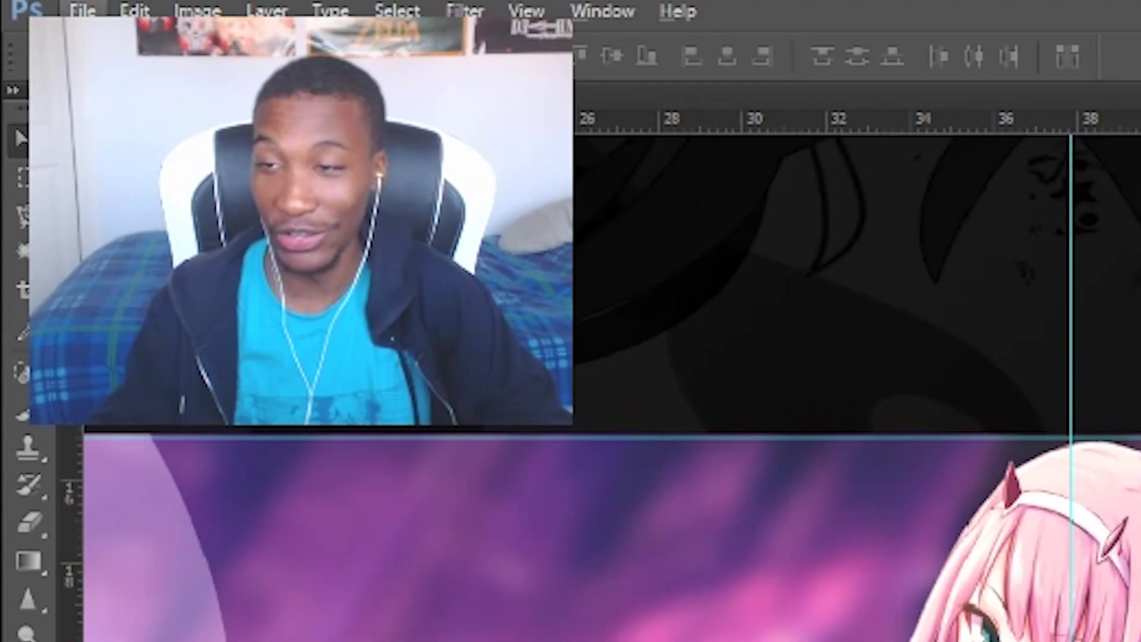
pyautogui.hscroll(-3, 595, 416)
pyautogui.scroll(-3, 657, 520)
pyautogui.scroll(-1, 696, 516)
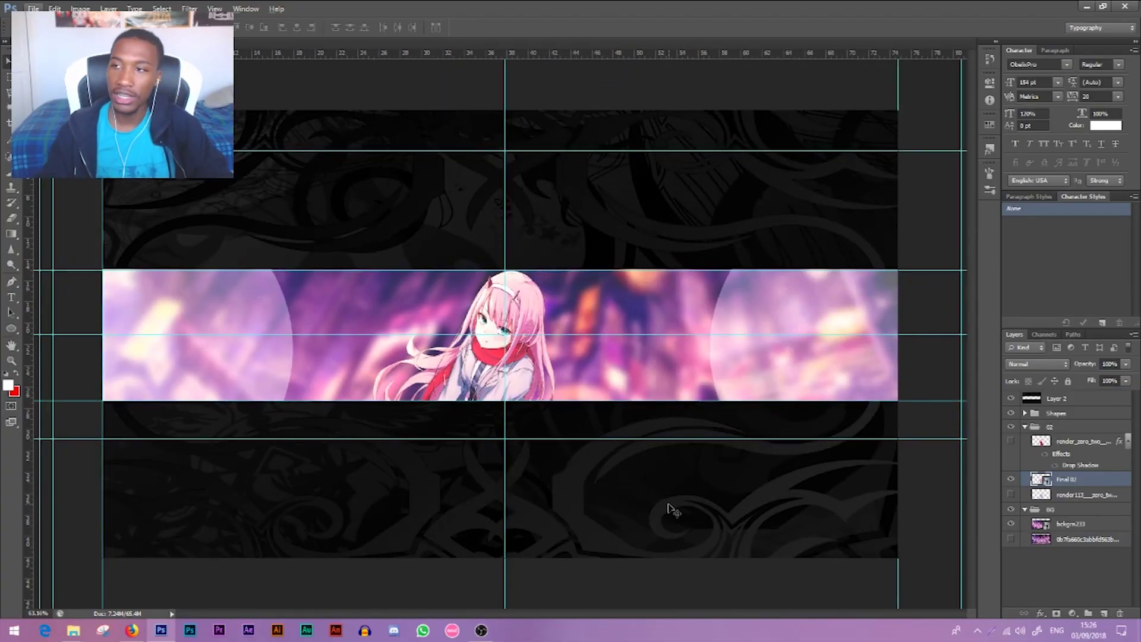
pyautogui.scroll(3, 538, 400)
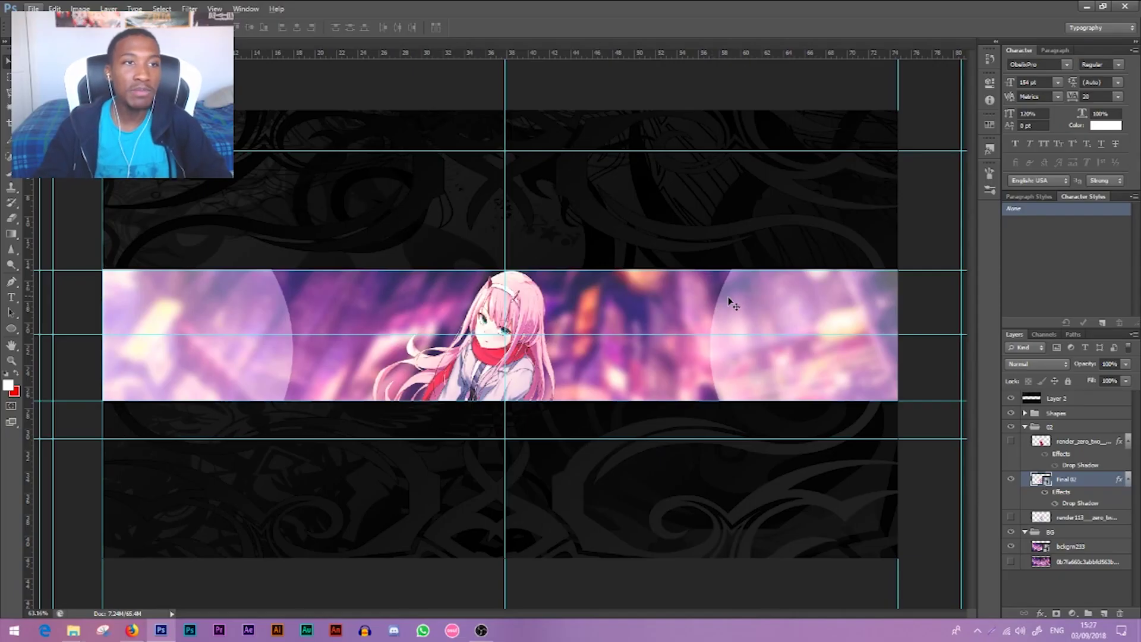
pyautogui.scroll(3, 530, 358)
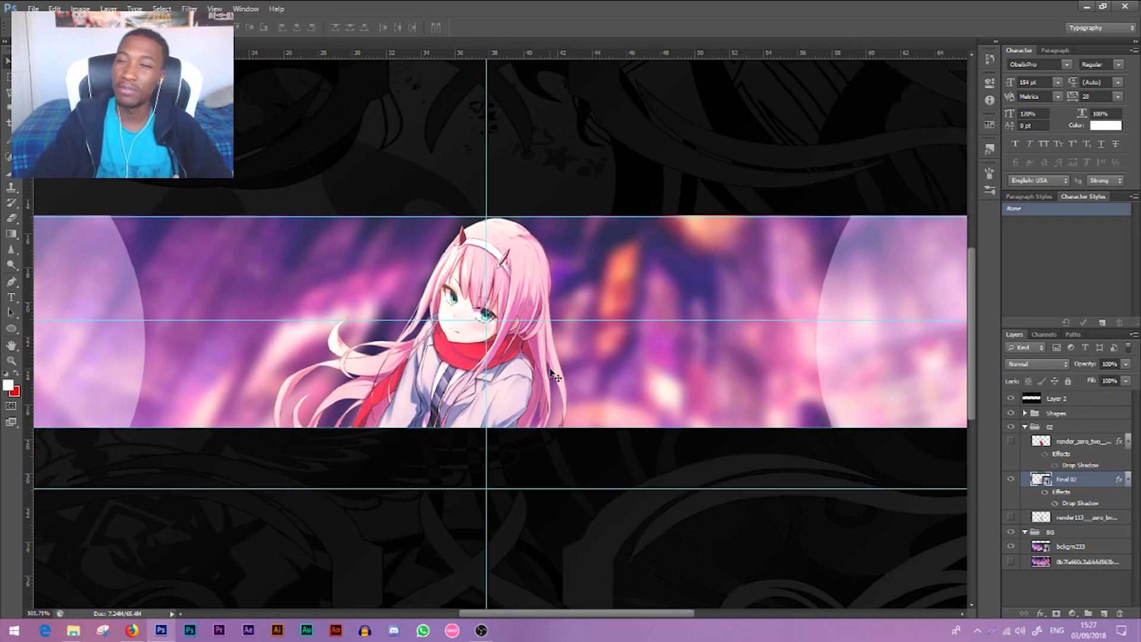
# Search dafont.com for 'mario' and scroll through the font results
pyautogui.hotkey('alt', 'Tab')
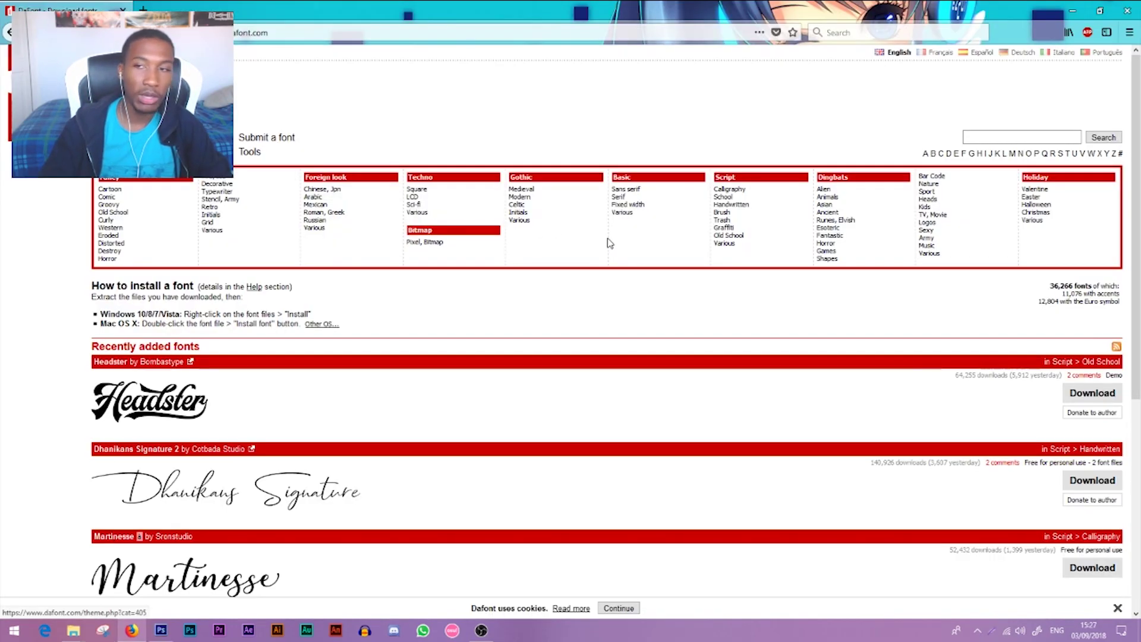
pyautogui.scroll(-5, 610, 242)
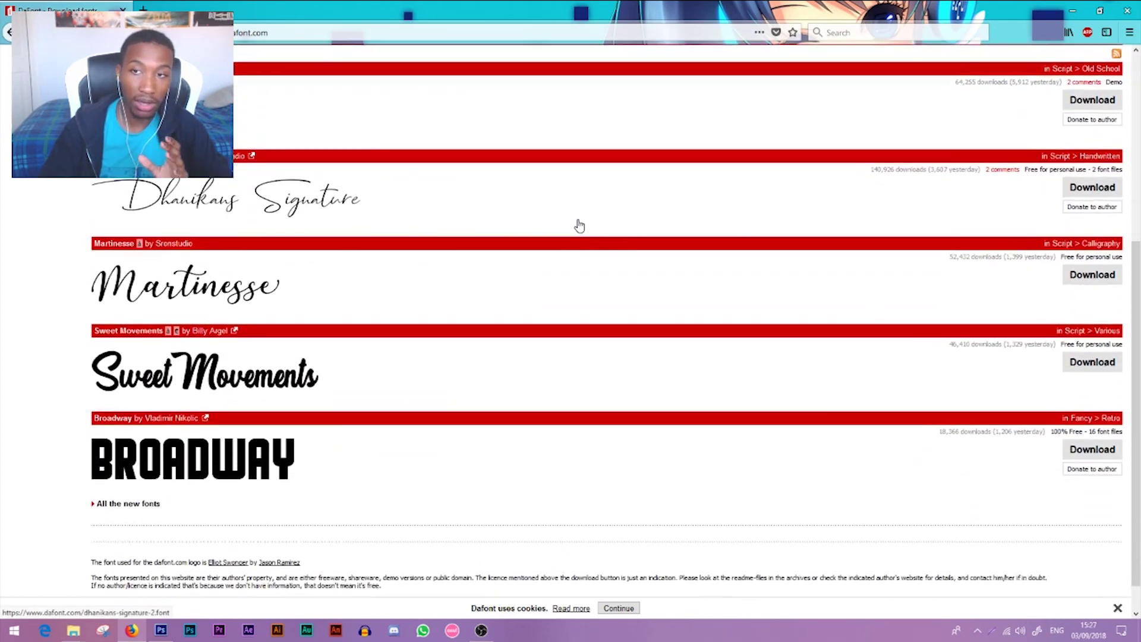
pyautogui.scroll(-1, 580, 226)
pyautogui.scroll(6, 560, 229)
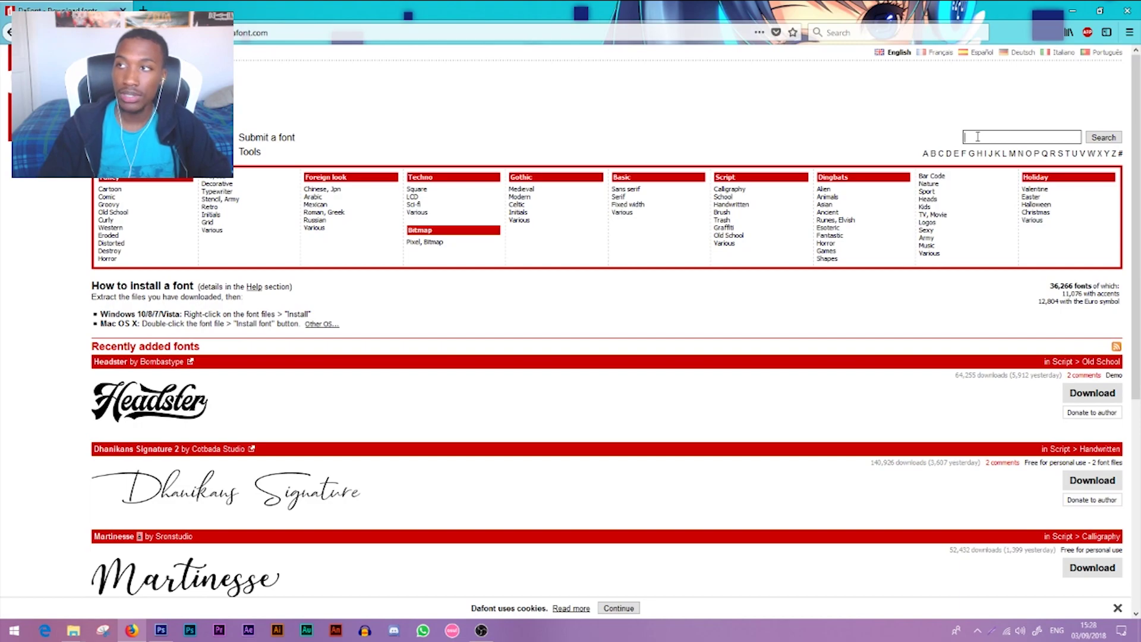
pyautogui.press('Return')
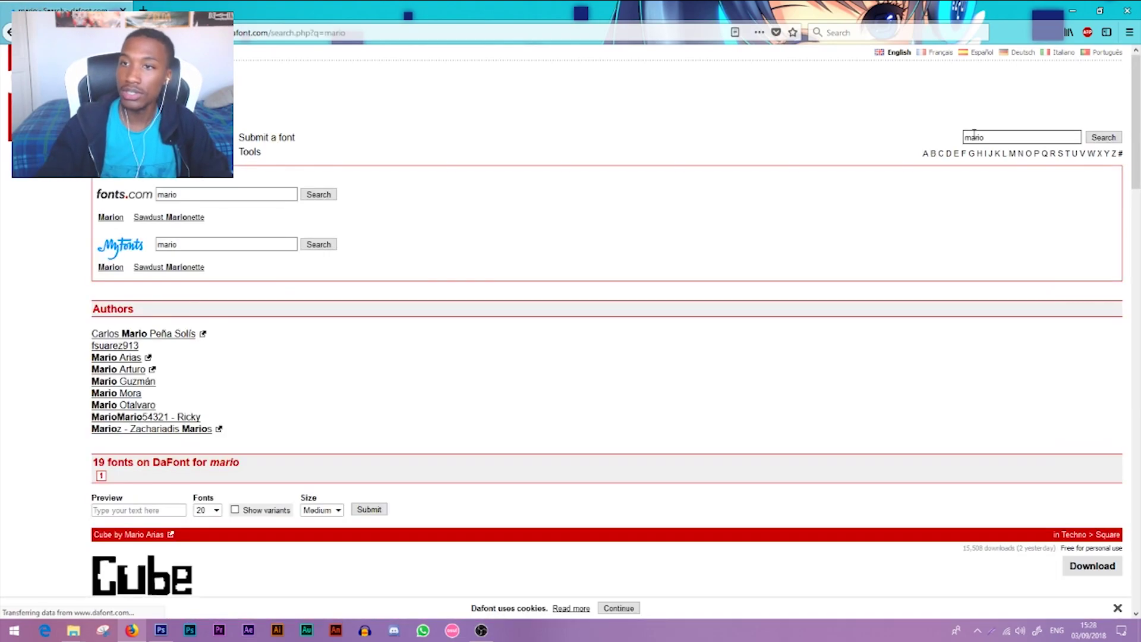
pyautogui.scroll(-9, 512, 186)
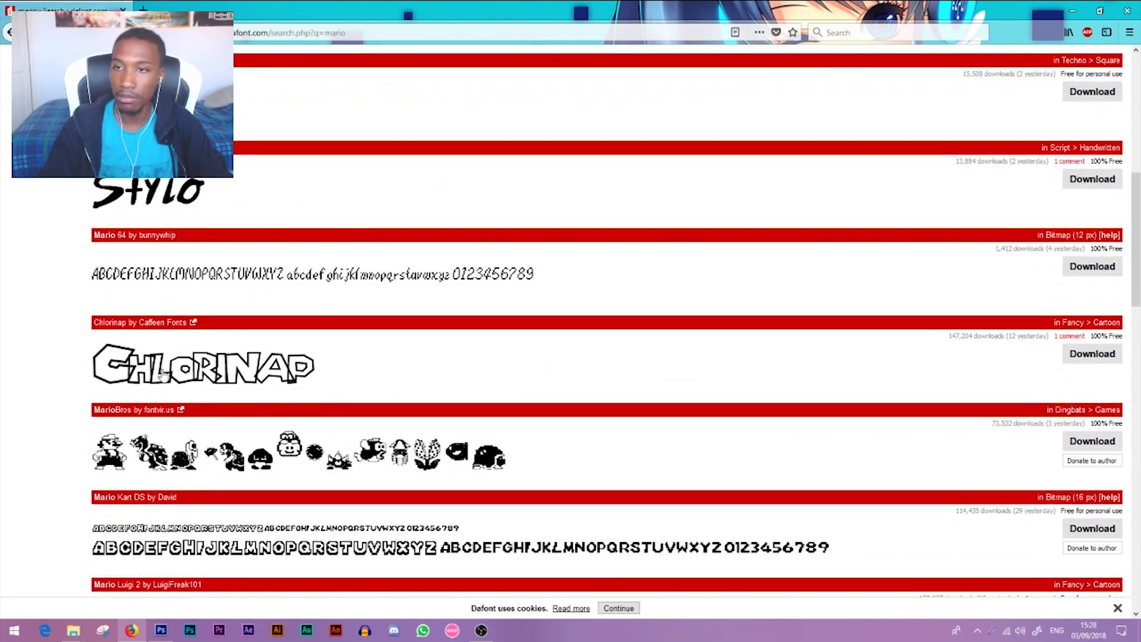
pyautogui.scroll(-4, 287, 237)
pyautogui.scroll(-7, 311, 414)
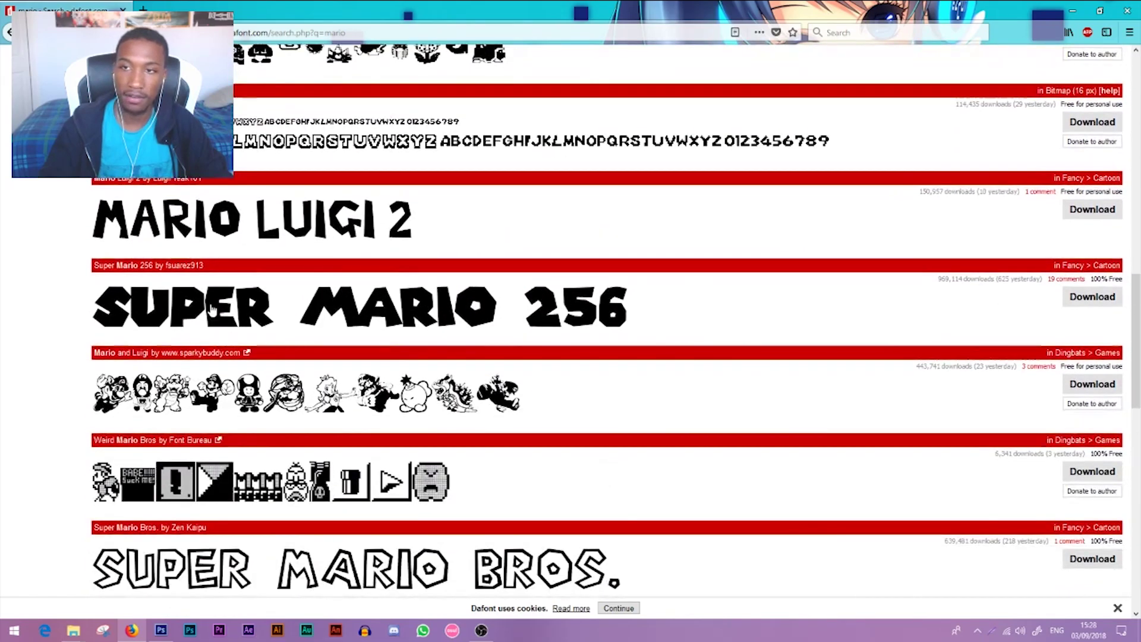
# Go back to the DaFont homepage and browse the recently added fonts
pyautogui.hotkey('alt', 'Left')
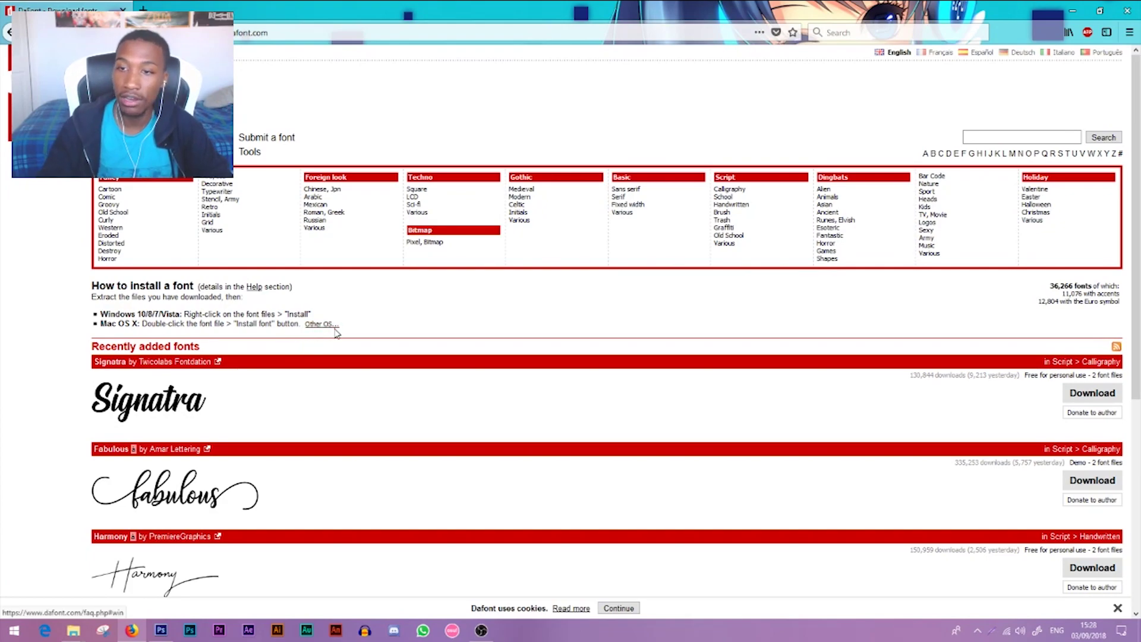
pyautogui.scroll(-5, 332, 326)
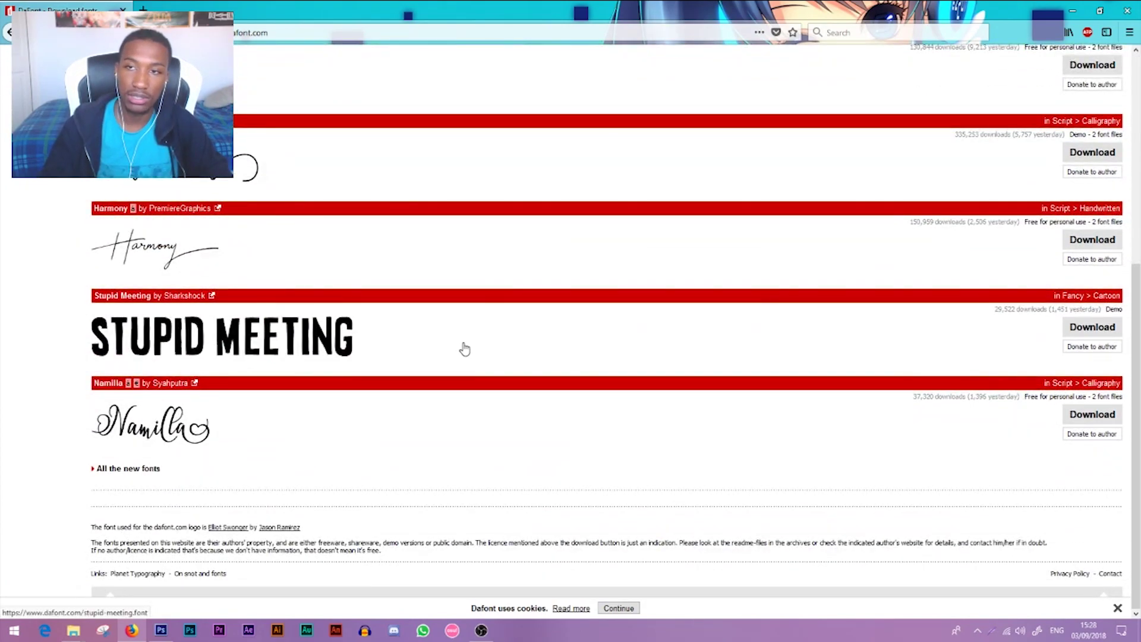
pyautogui.scroll(4, 456, 349)
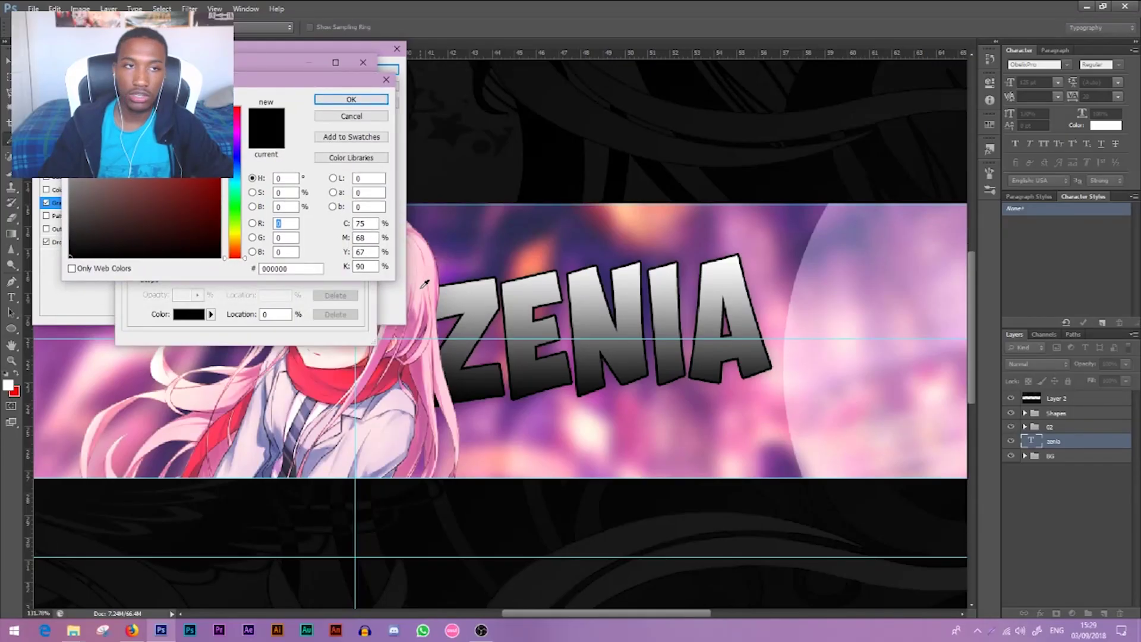
# Sample pink from the ZENIA 'Z' as the gradient colour stop, then add a new layer
pyautogui.moveTo(452, 284); pyautogui.dragTo(369, 368)
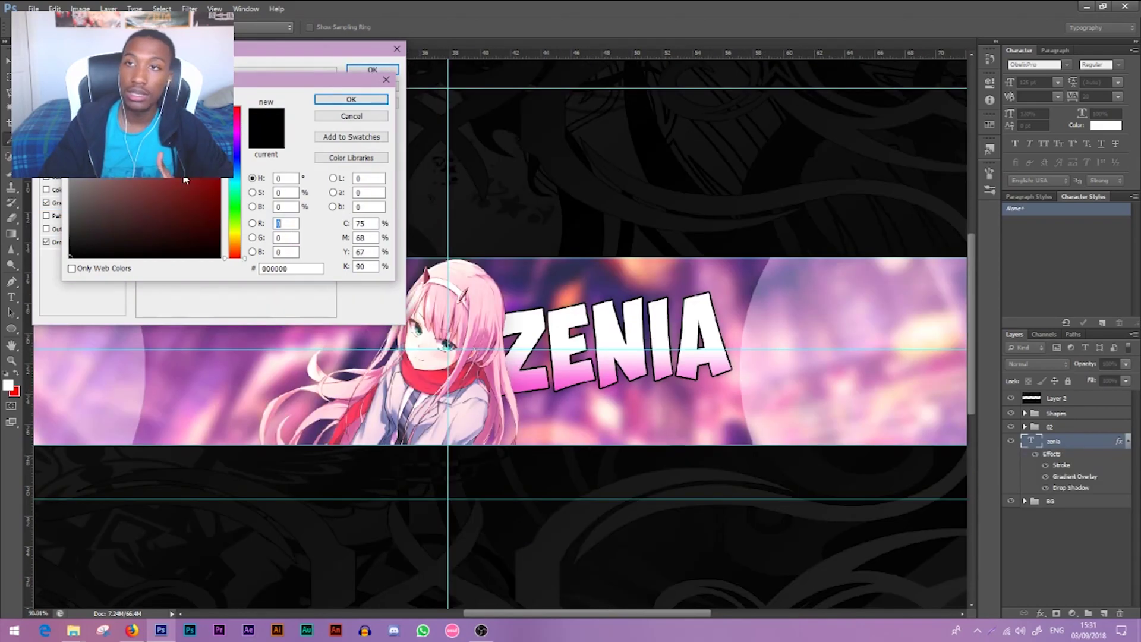
pyautogui.click(521, 376)
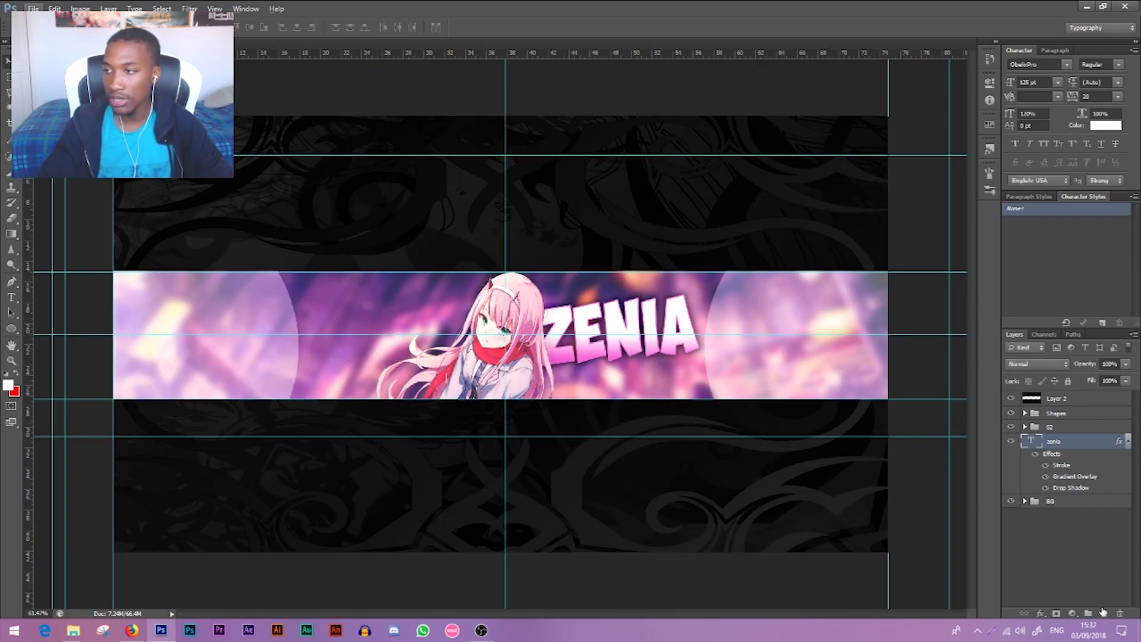
pyautogui.click(1103, 612)
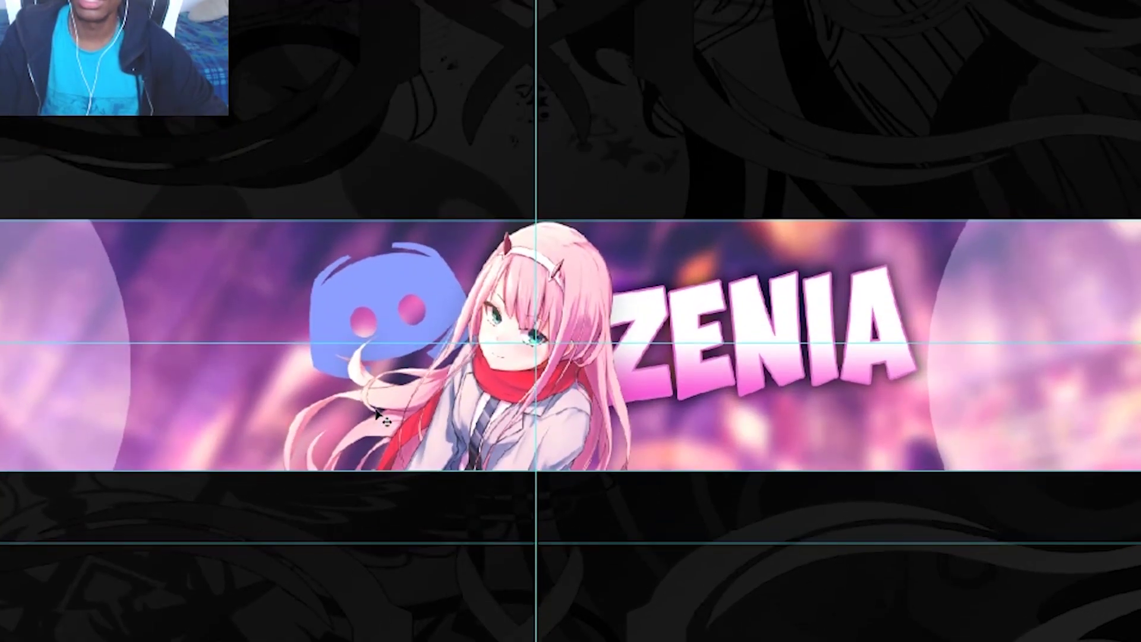
# Nudge the Discord logo right and rotate it by -9.28°
pyautogui.moveTo(384, 291); pyautogui.dragTo(390, 294)
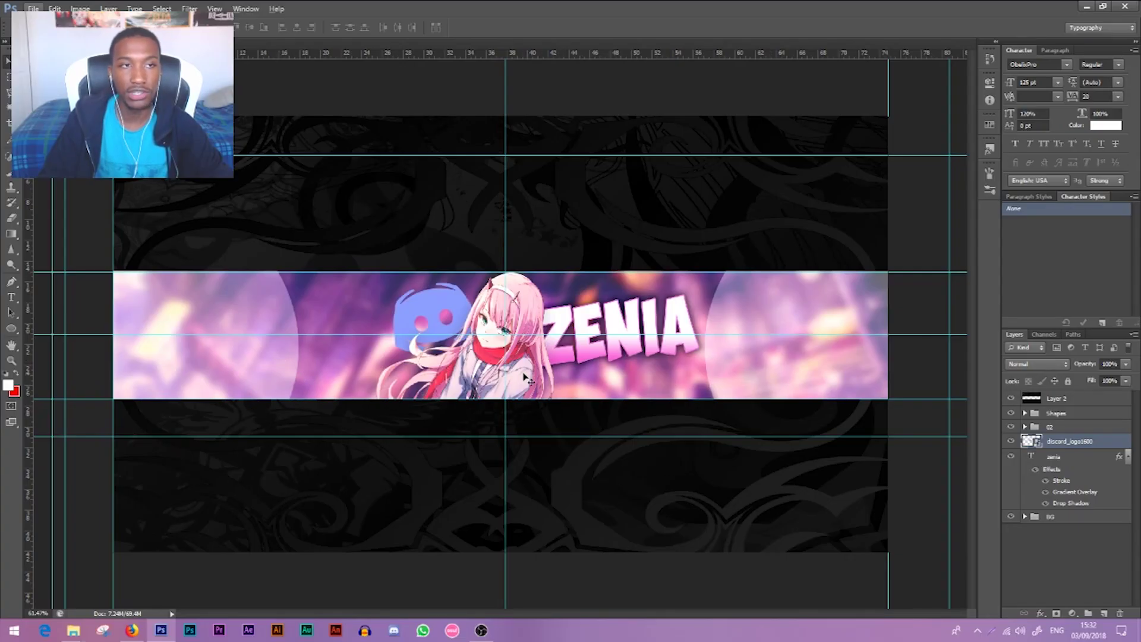
pyautogui.hotkey('ctrl', 't')
pyautogui.scroll(3, 372, 282)
pyautogui.moveTo(532, 202); pyautogui.dragTo(520, 213)
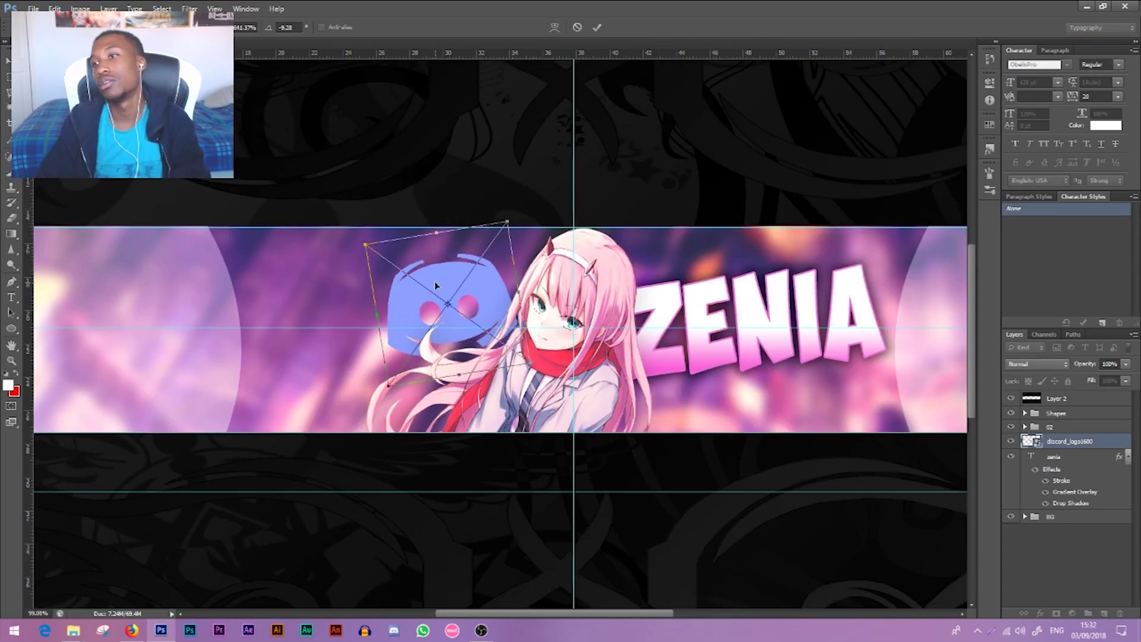
pyautogui.press('Return')
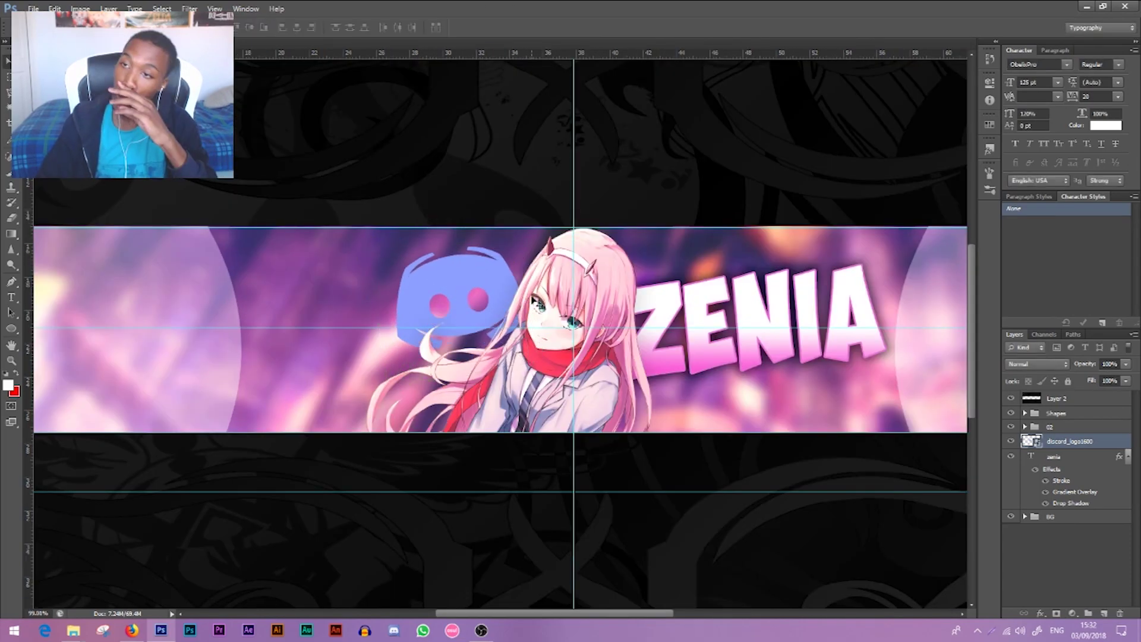
# Copy the zenia layer style and paste it onto the discord_logo1600 layer
pyautogui.rightClick(1083, 492)
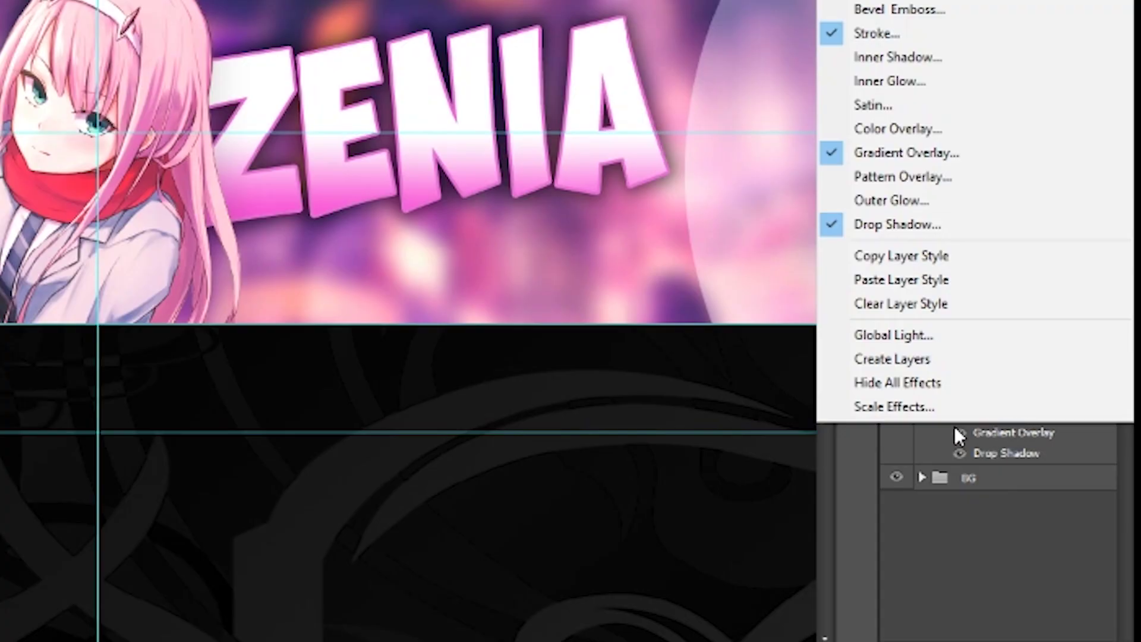
pyautogui.click(1002, 512)
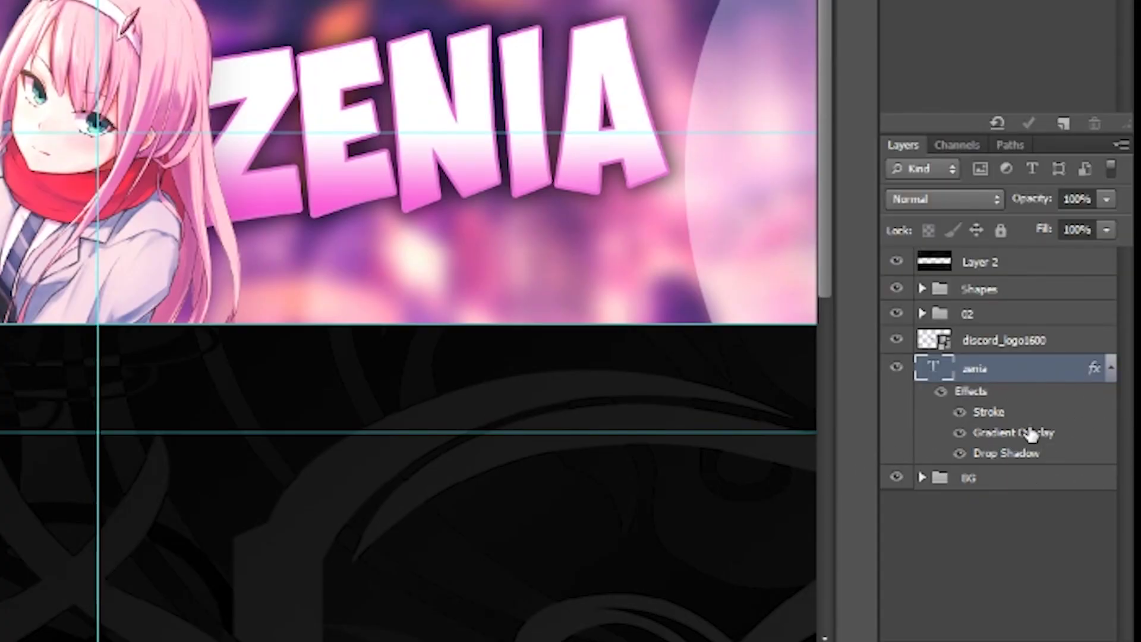
pyautogui.rightClick(1031, 436)
pyautogui.click(946, 281)
pyautogui.click(940, 340)
pyautogui.rightClick(1004, 339)
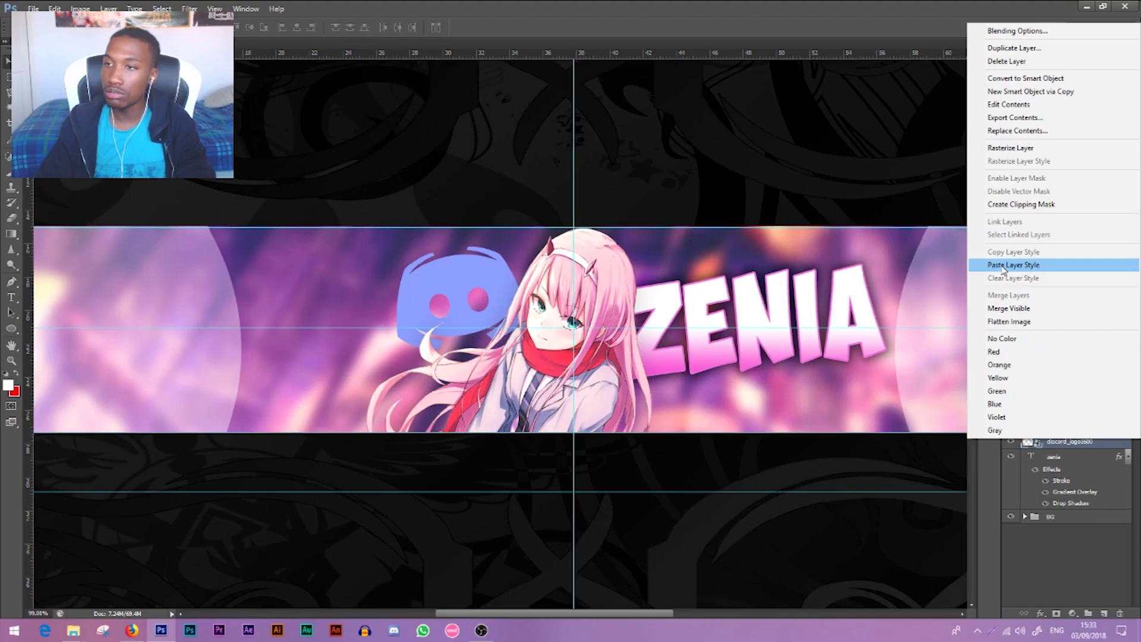
pyautogui.click(1004, 268)
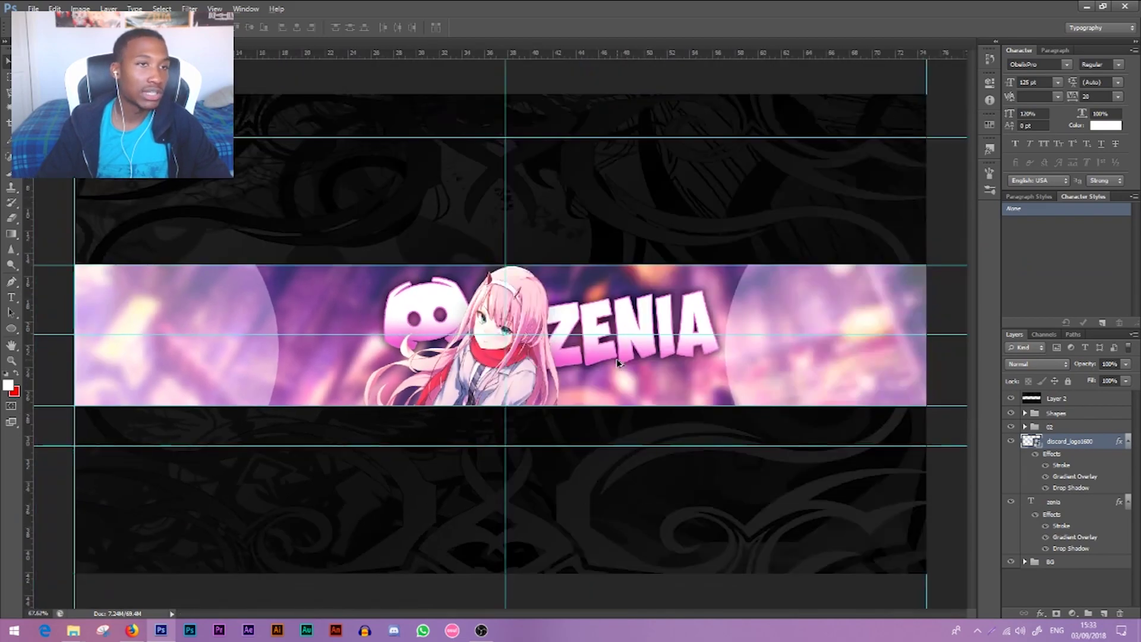